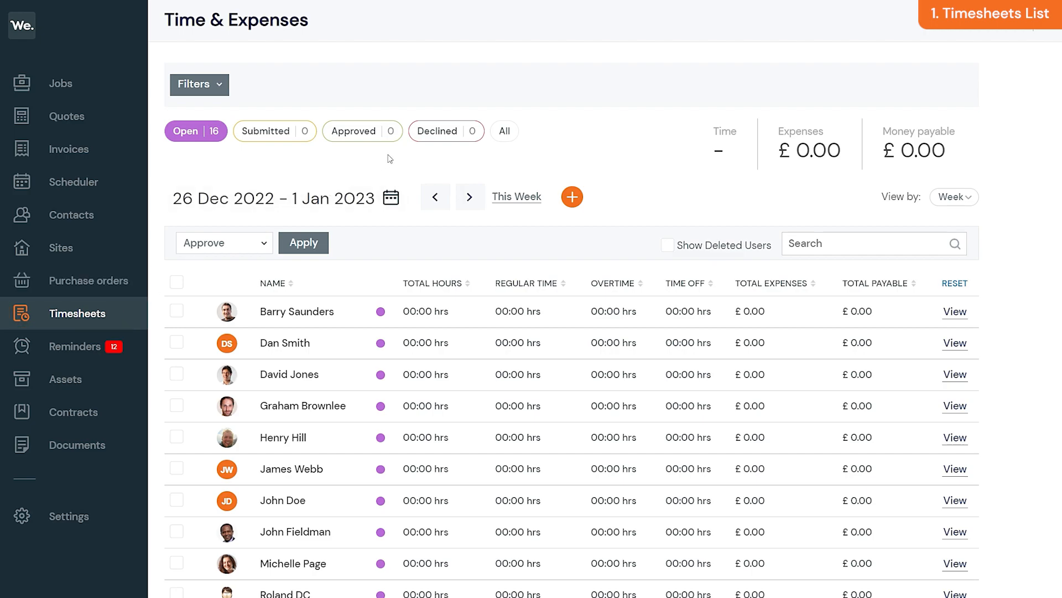
Step: Switch the timesheet list to All statuses and check the Staff filter without applying it
click(502, 134)
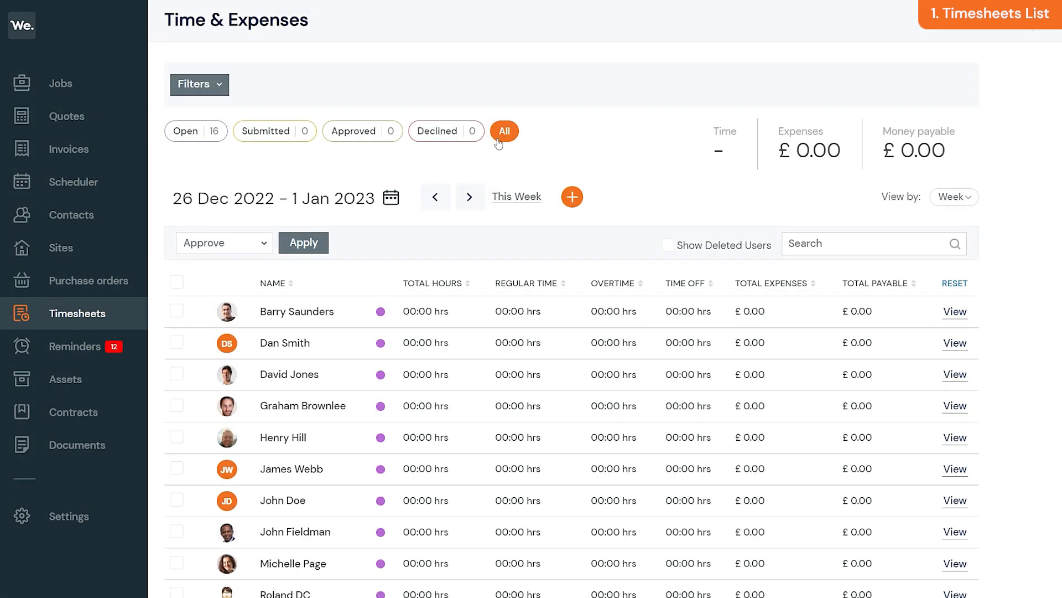
click(221, 85)
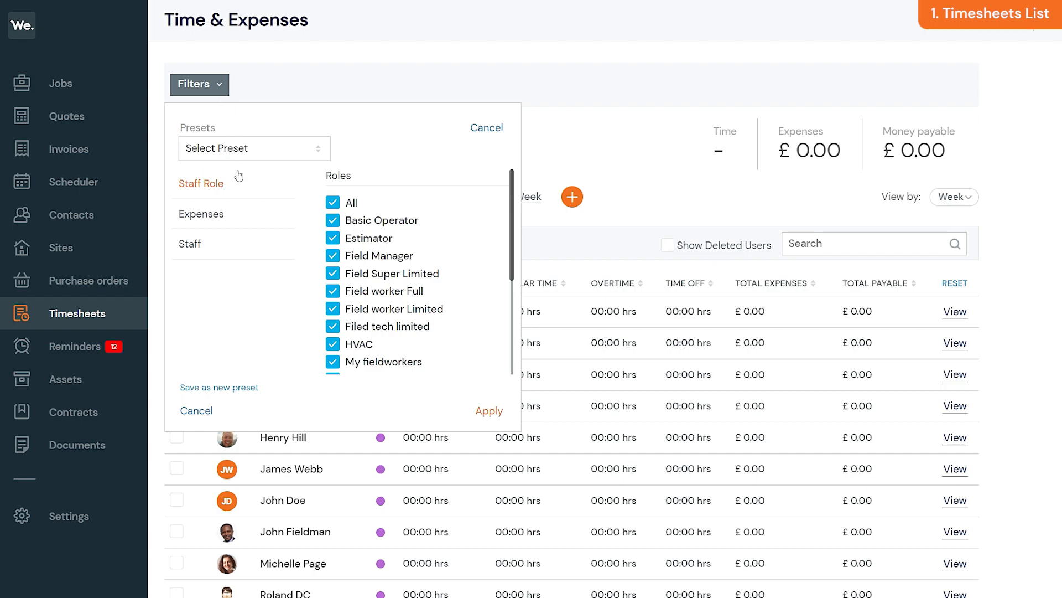
click(236, 245)
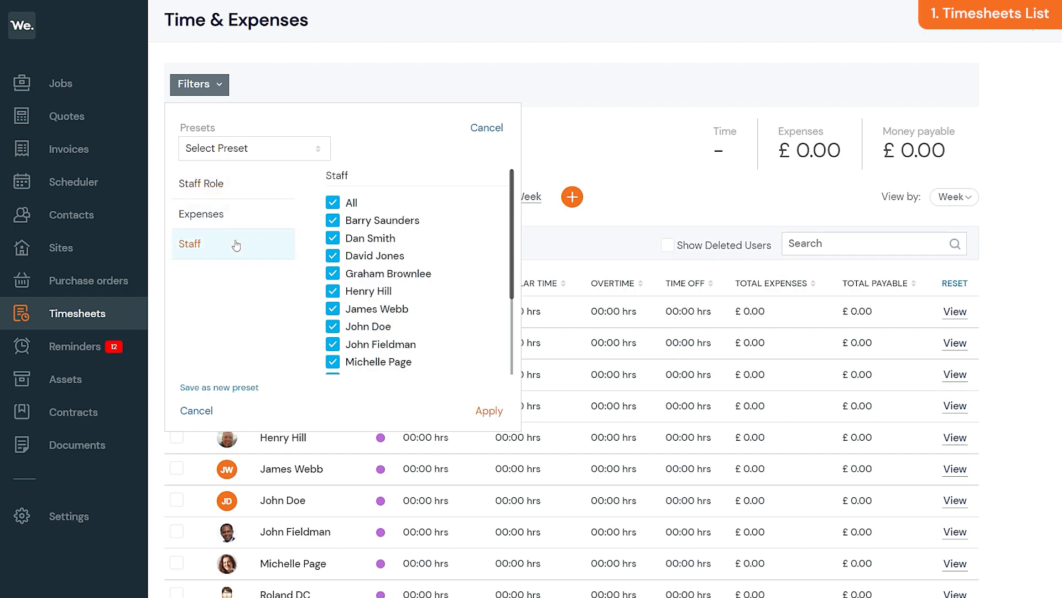
click(475, 132)
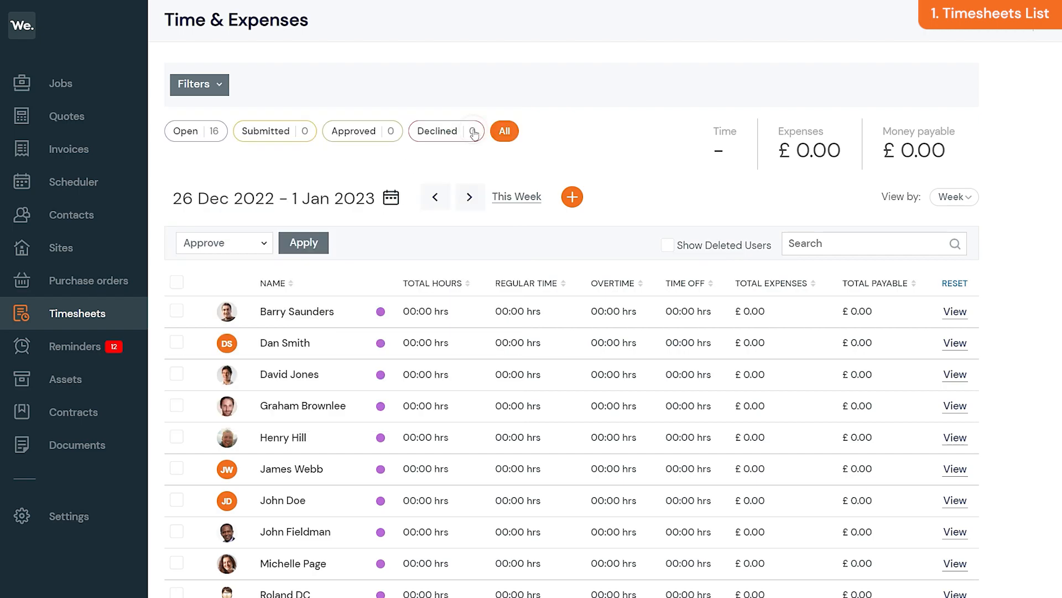
Step: Search the list for a staff member by name, then clear the search again
click(850, 240)
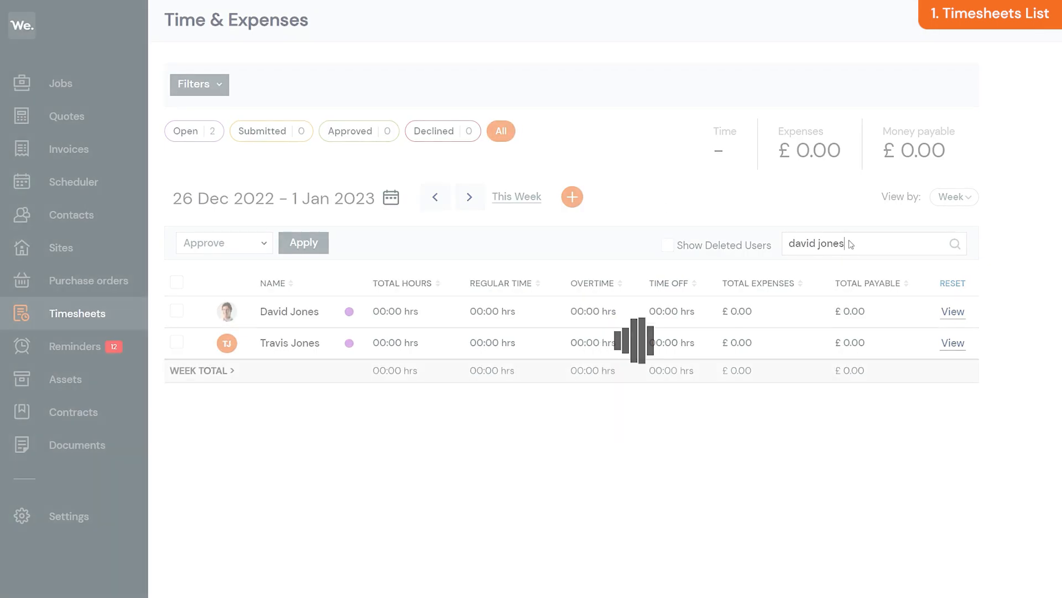
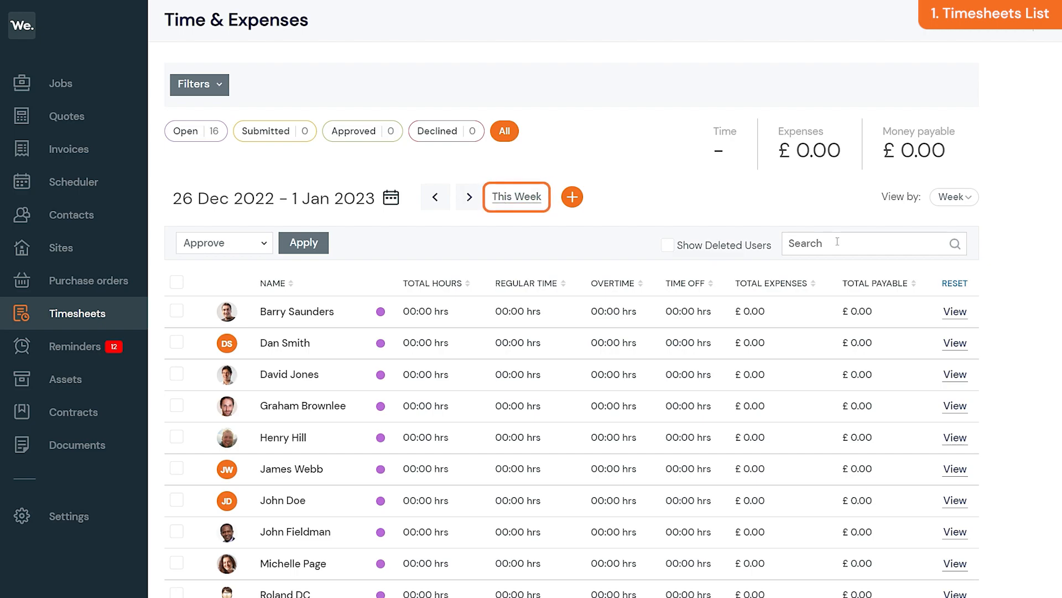
Step: Go back two weeks to 12–18 Dec 2022 and try the Day view
click(372, 202)
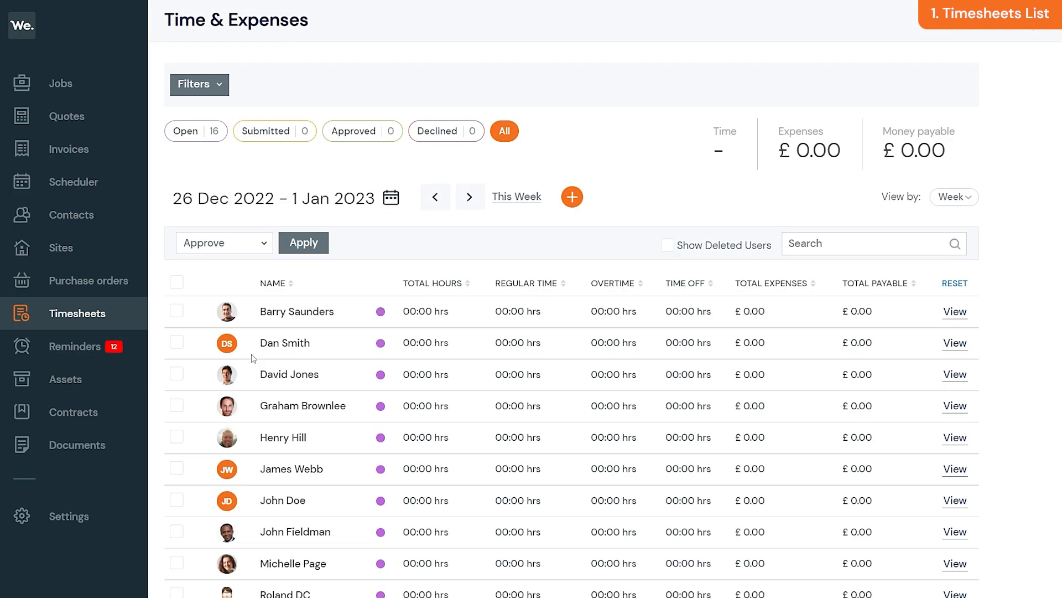
click(441, 203)
click(367, 199)
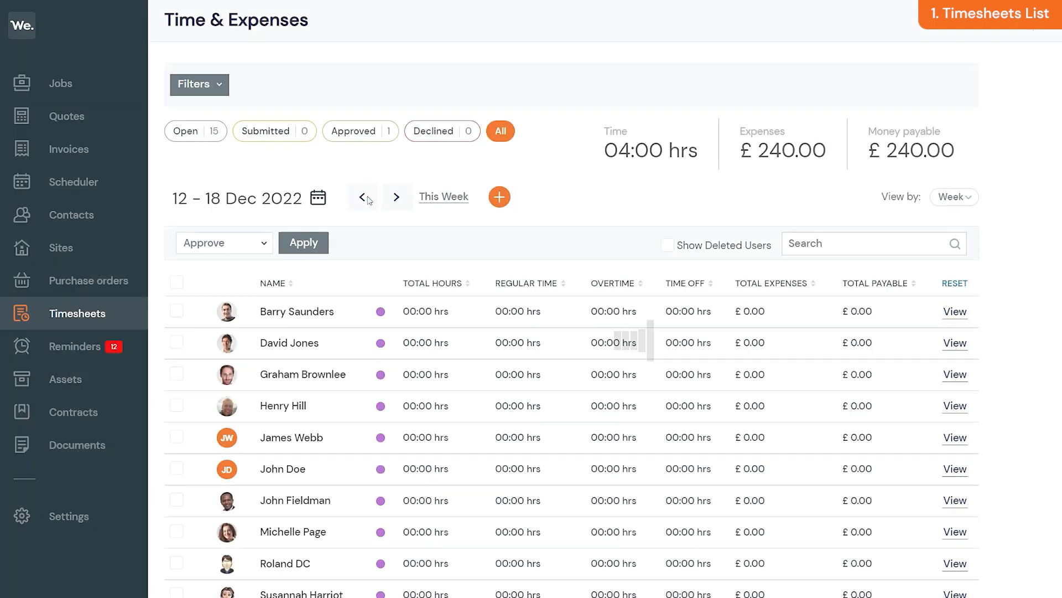
click(954, 197)
click(967, 210)
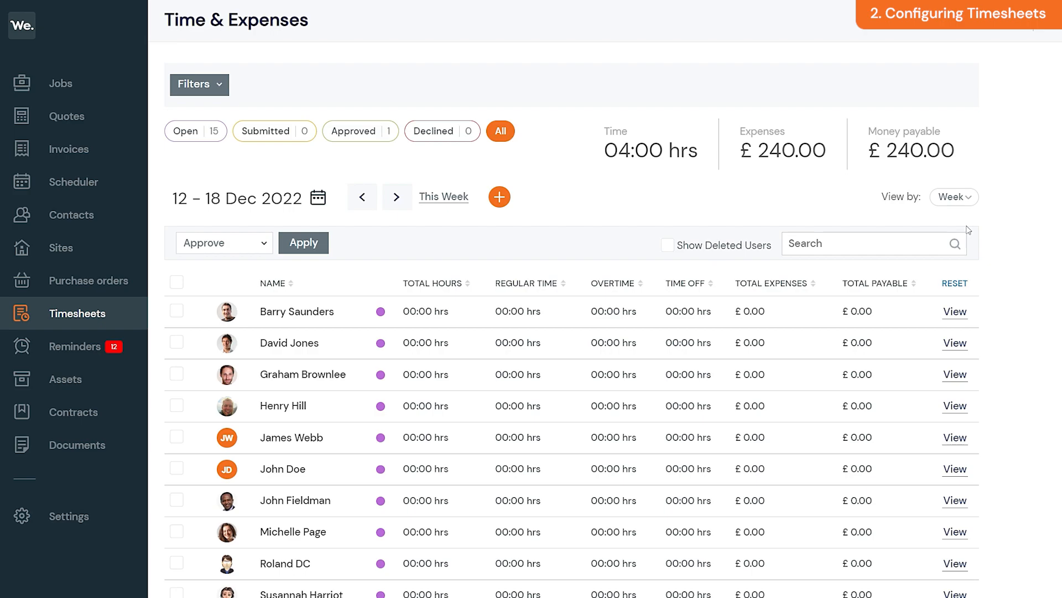
Step: In Company Settings > Timesheets, enable app timelog add/delete, auto-created timelogs and timelog templates
click(117, 517)
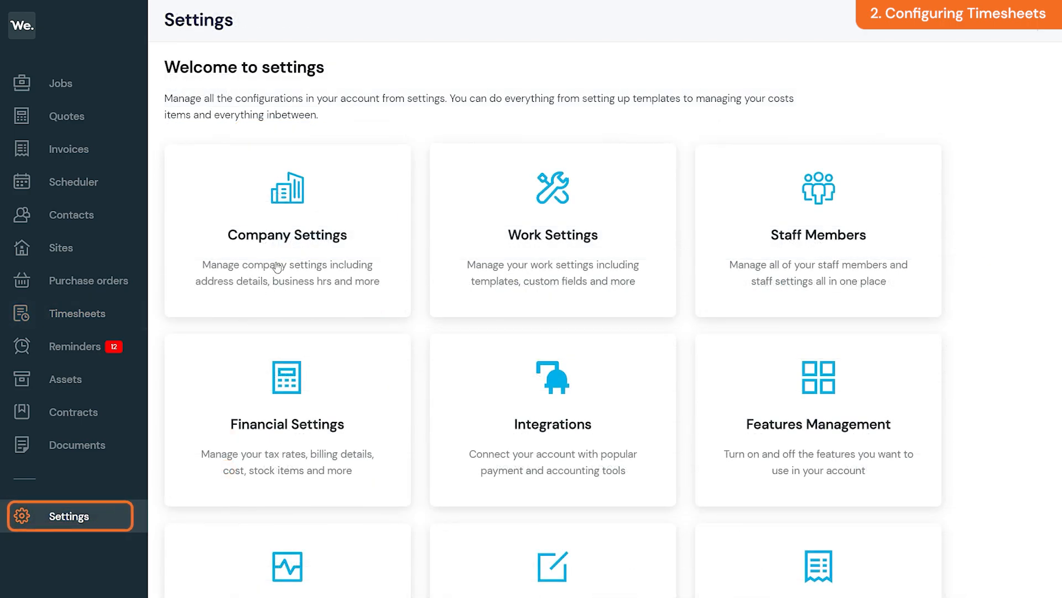
click(315, 222)
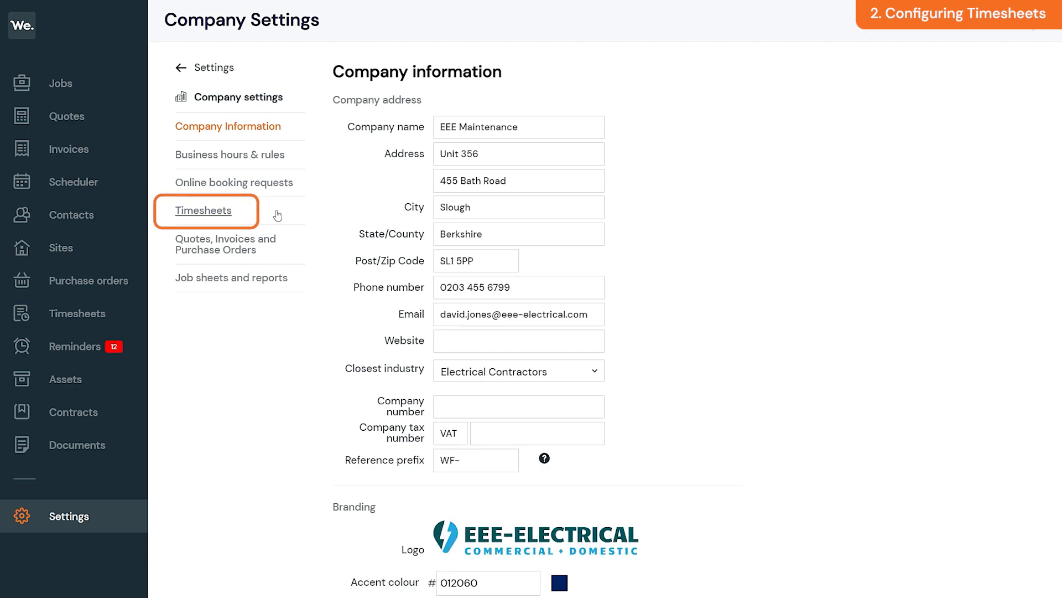
click(260, 212)
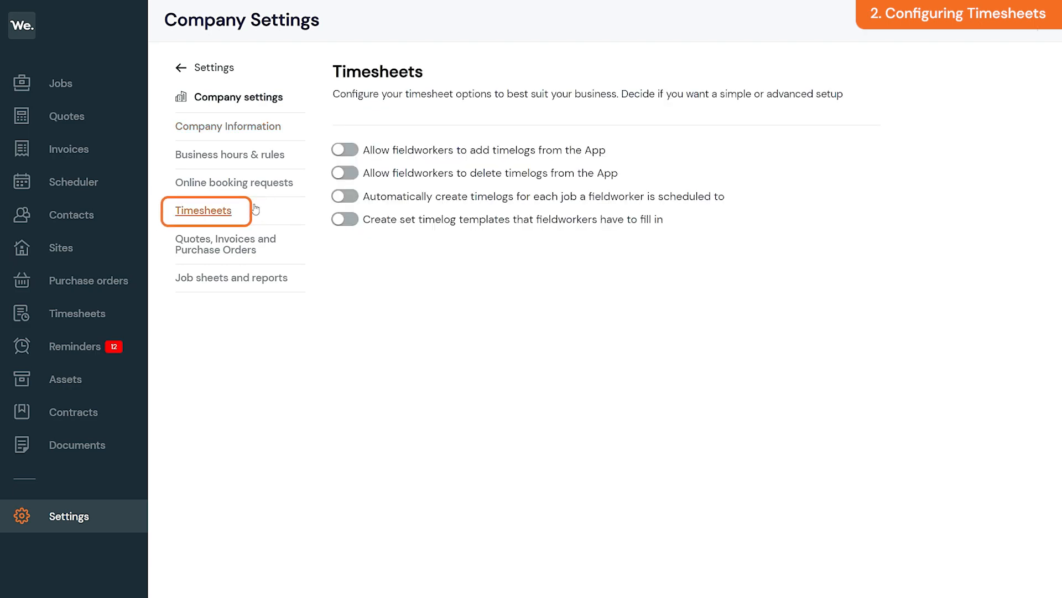
click(348, 151)
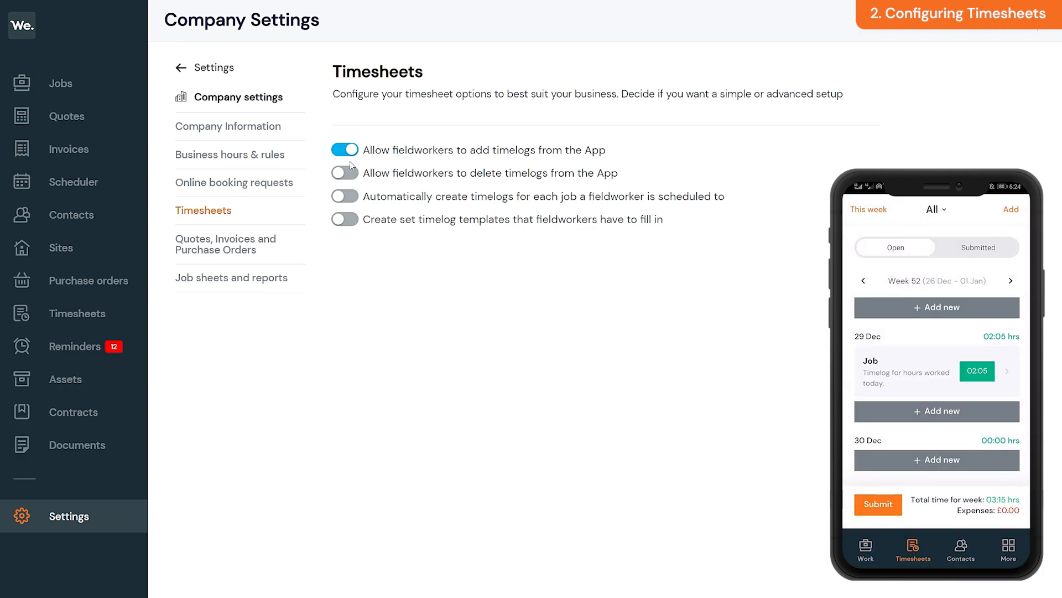
click(351, 174)
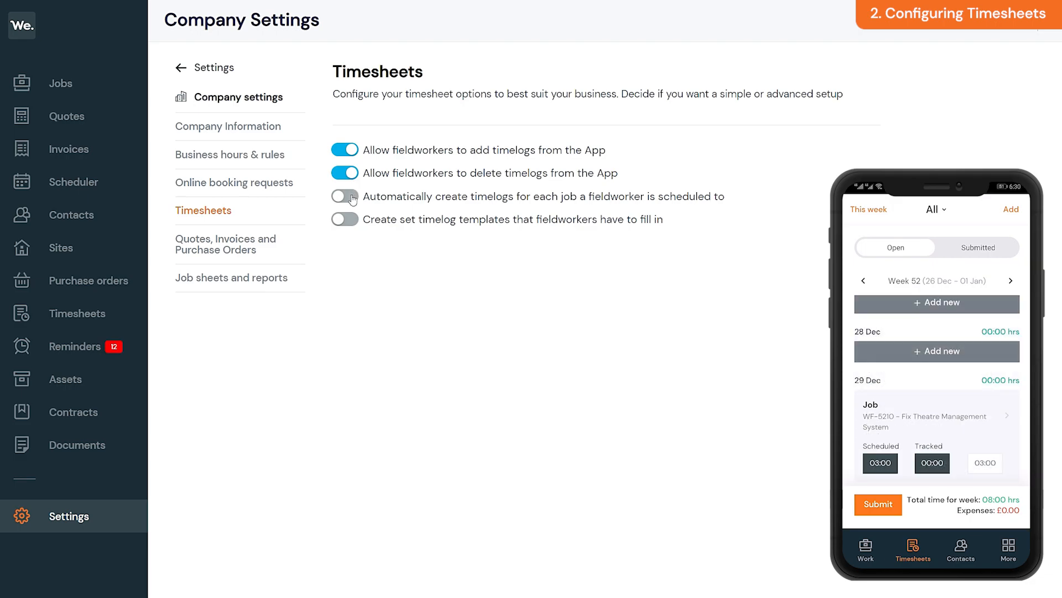
click(349, 197)
click(346, 219)
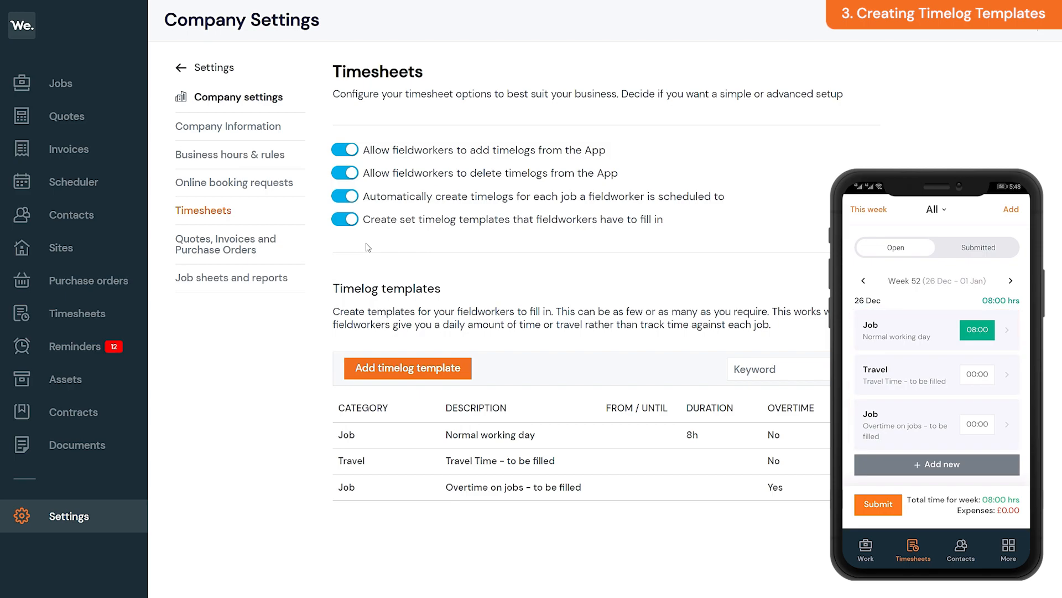
Step: Save a Part collection overtime template of 1 h 15 min, described 'Part collection from the warehouse.'
click(455, 375)
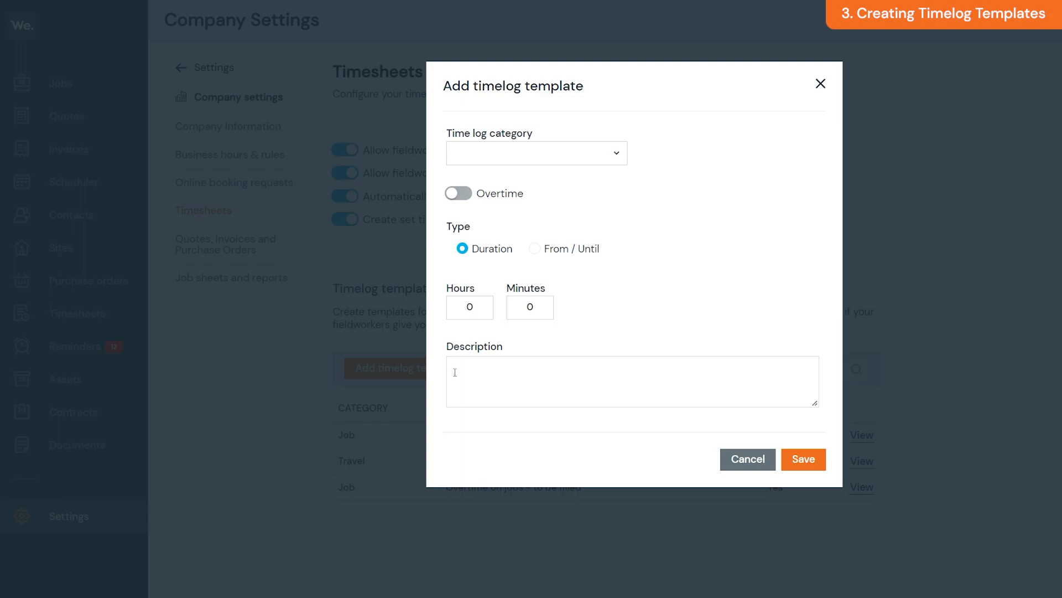
click(581, 158)
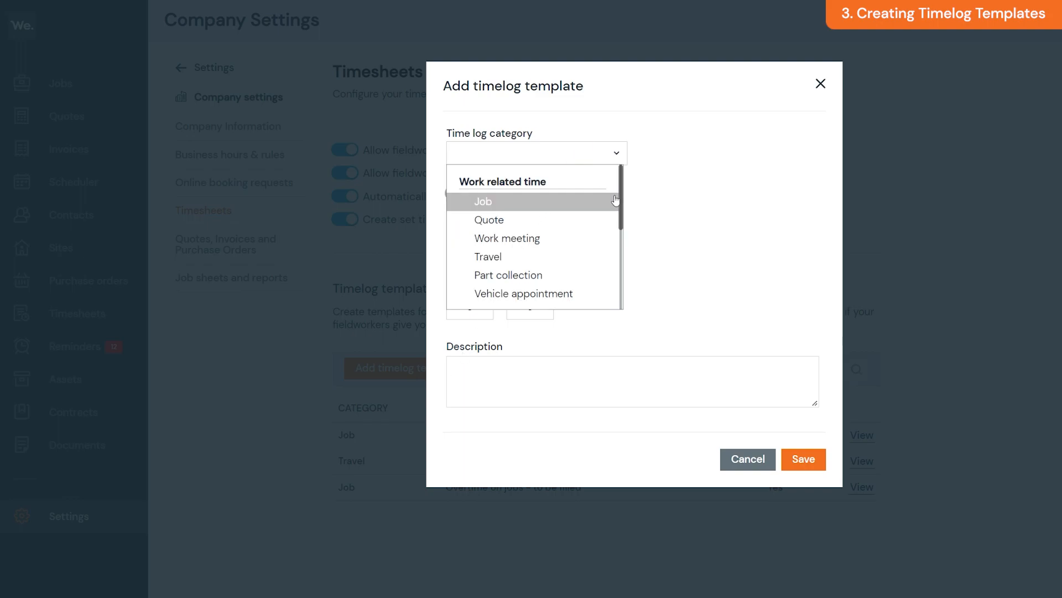
click(531, 275)
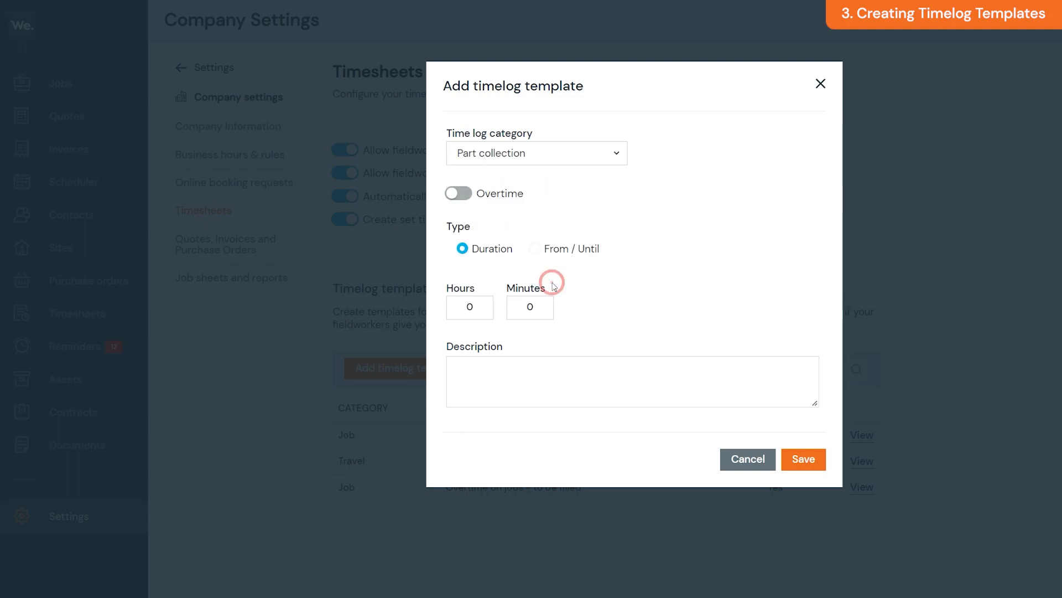
click(467, 202)
double_click(470, 307)
text(1)
double_click(530, 306)
text(15)
click(549, 371)
text(Part collection from the warehouse.)
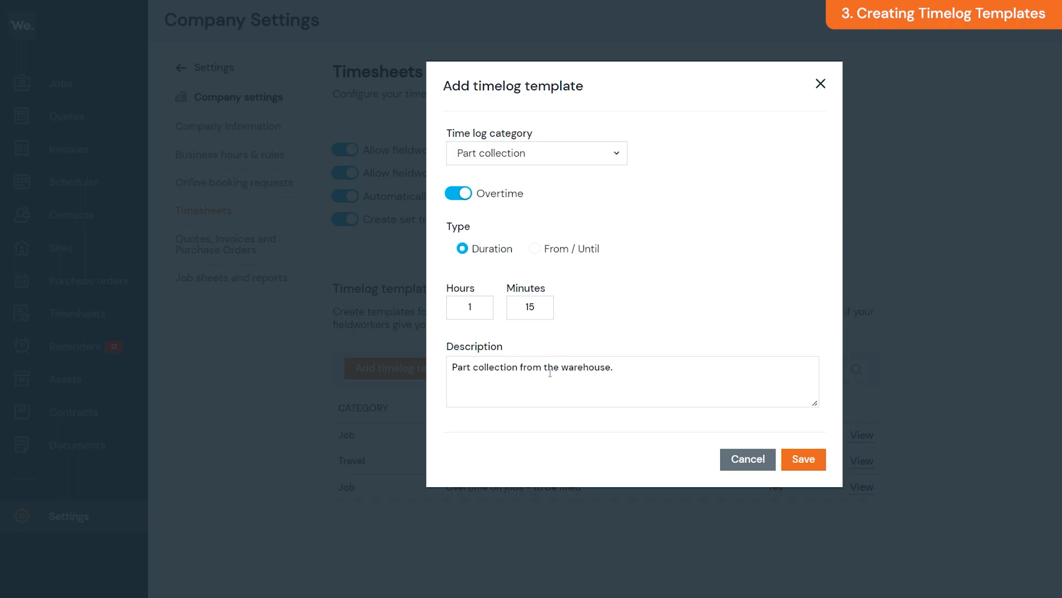
click(799, 464)
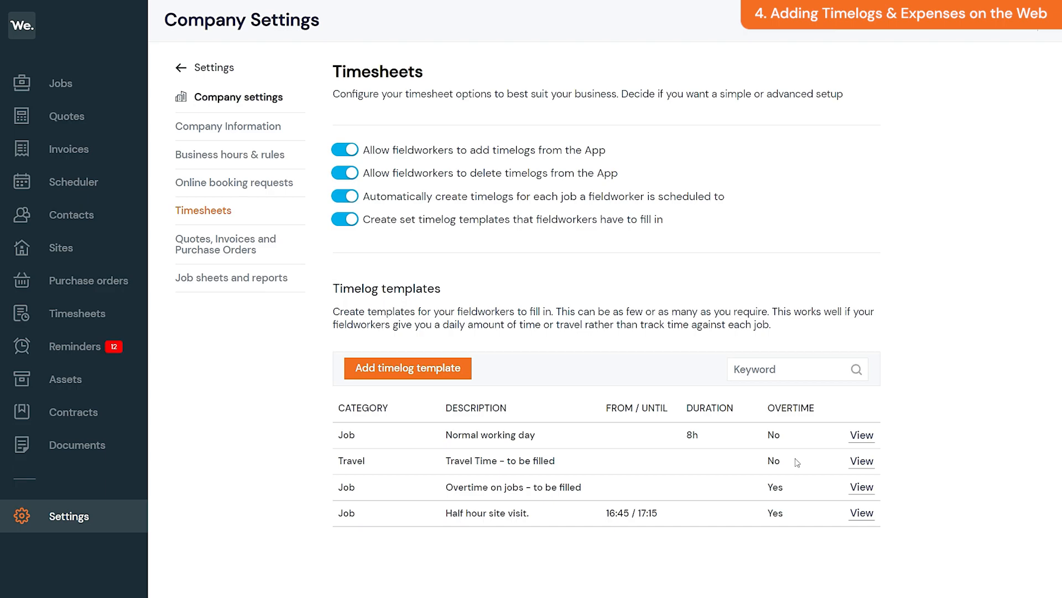
Step: Start a new time log for a different staff member and mark it as overtime
click(120, 313)
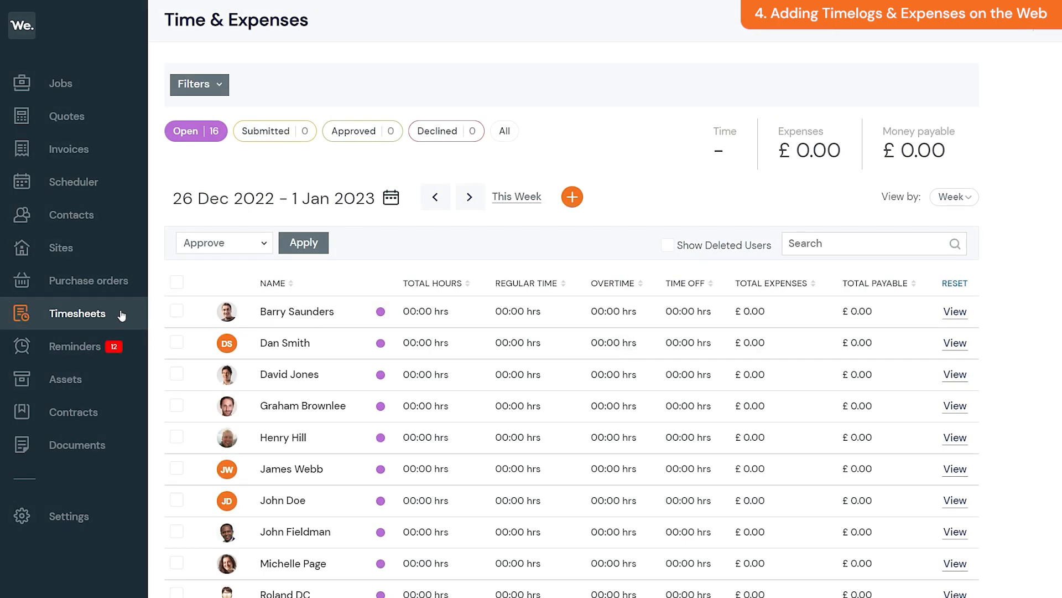
click(571, 200)
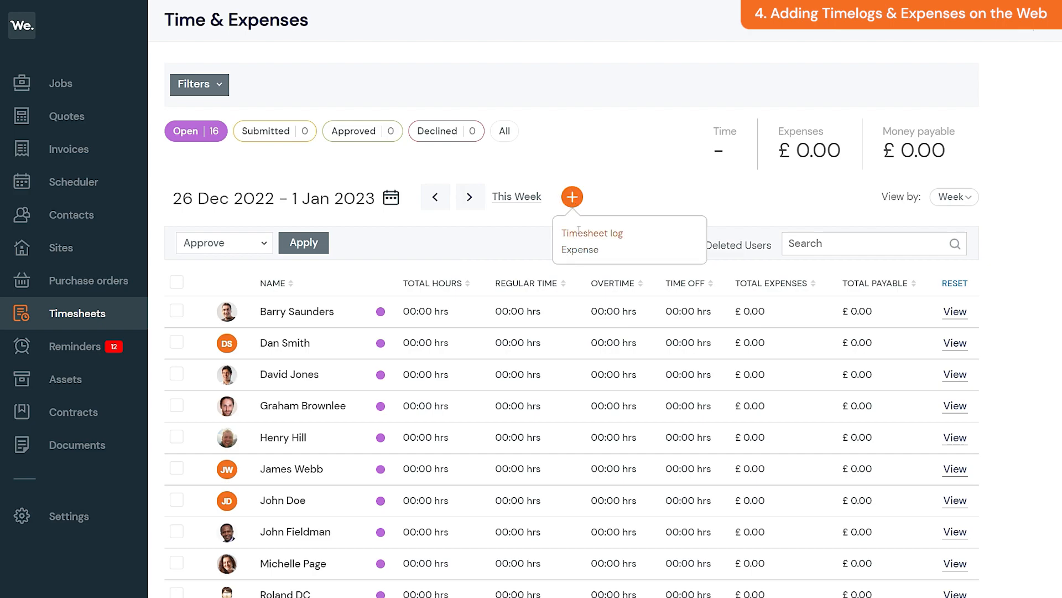
click(578, 229)
scroll(614, 230, up, 1)
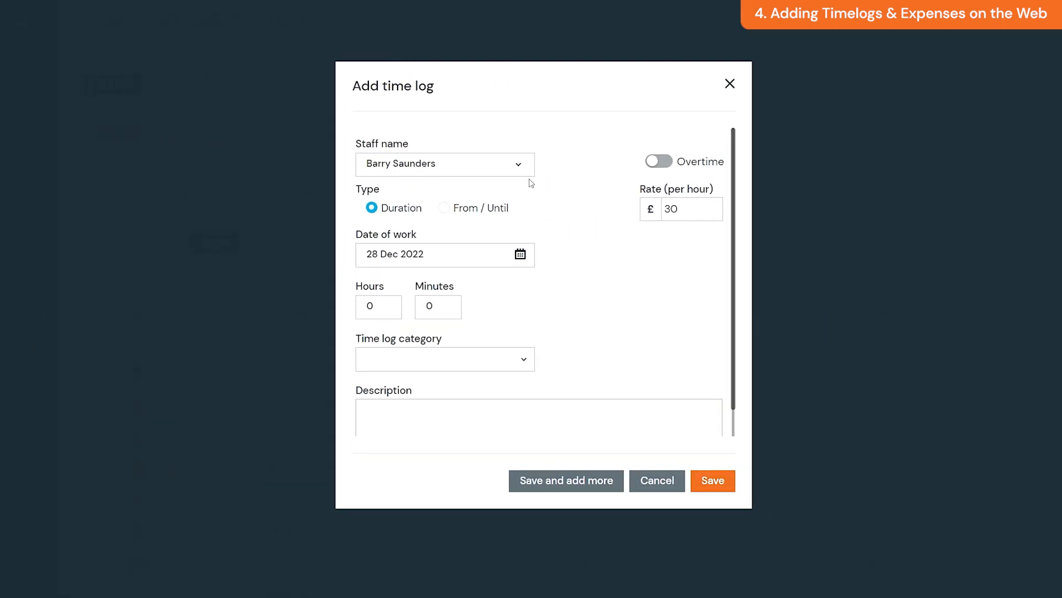
click(515, 165)
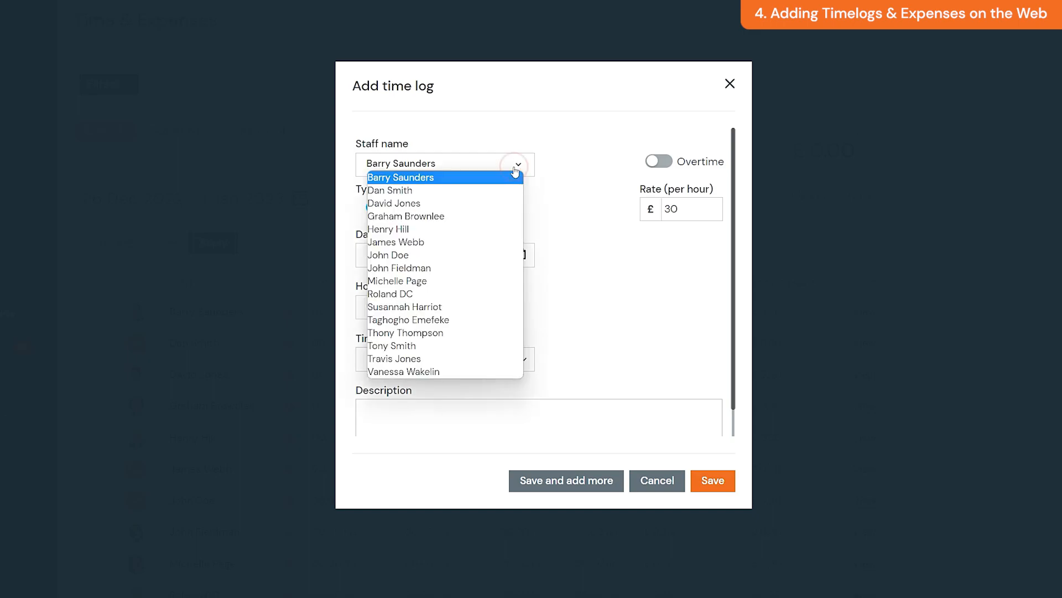
click(475, 215)
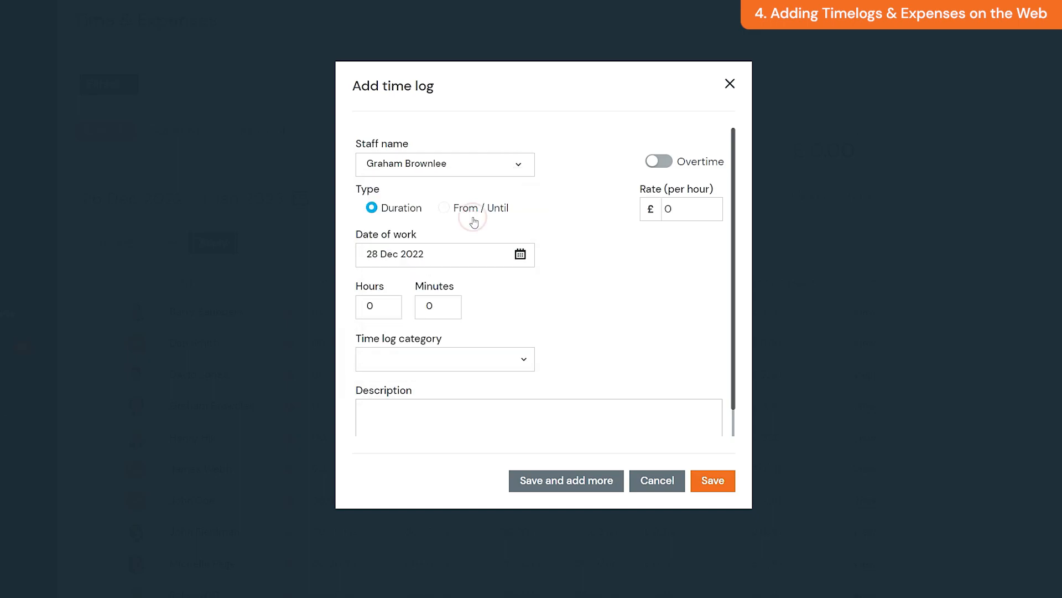
click(658, 169)
click(457, 209)
click(412, 211)
Step: Set 27 Dec 2022, 1 hour, category Job, job WF-5199, description '1 Hour Inspection.', and save
click(440, 250)
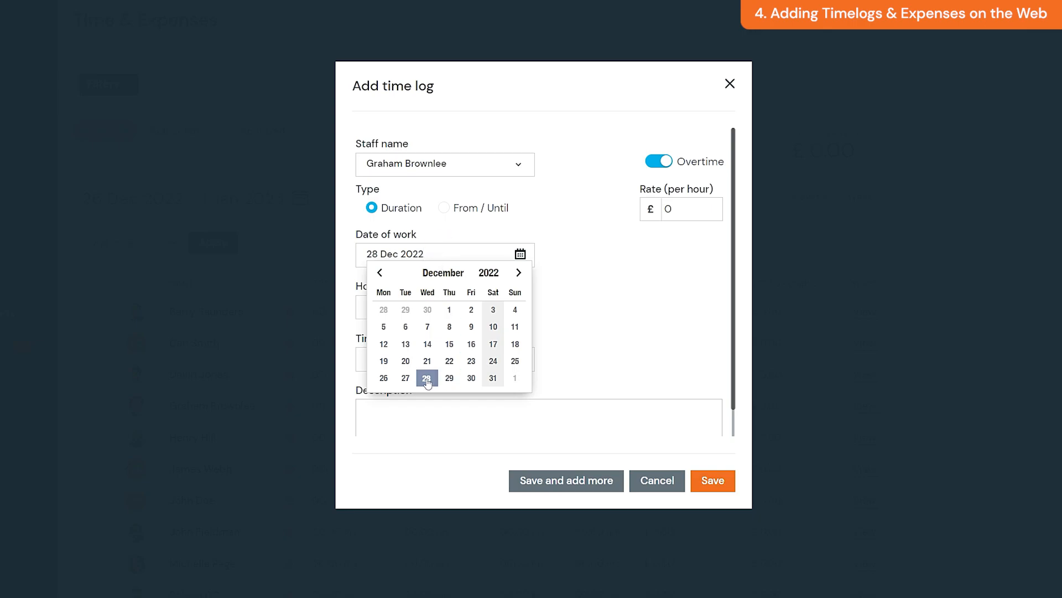
click(404, 377)
text(1)
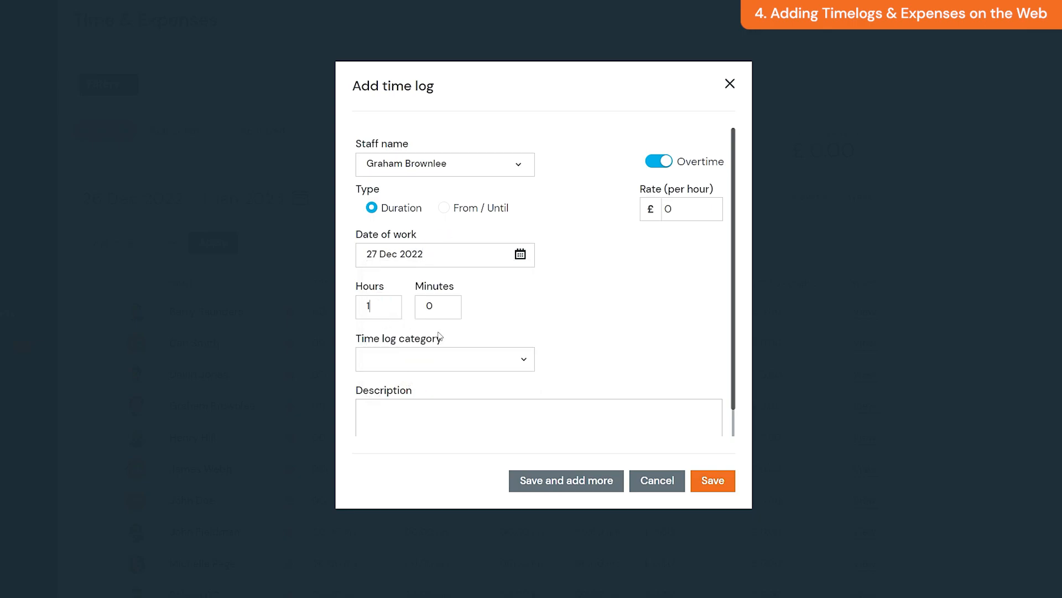
scroll(573, 341, down, 1)
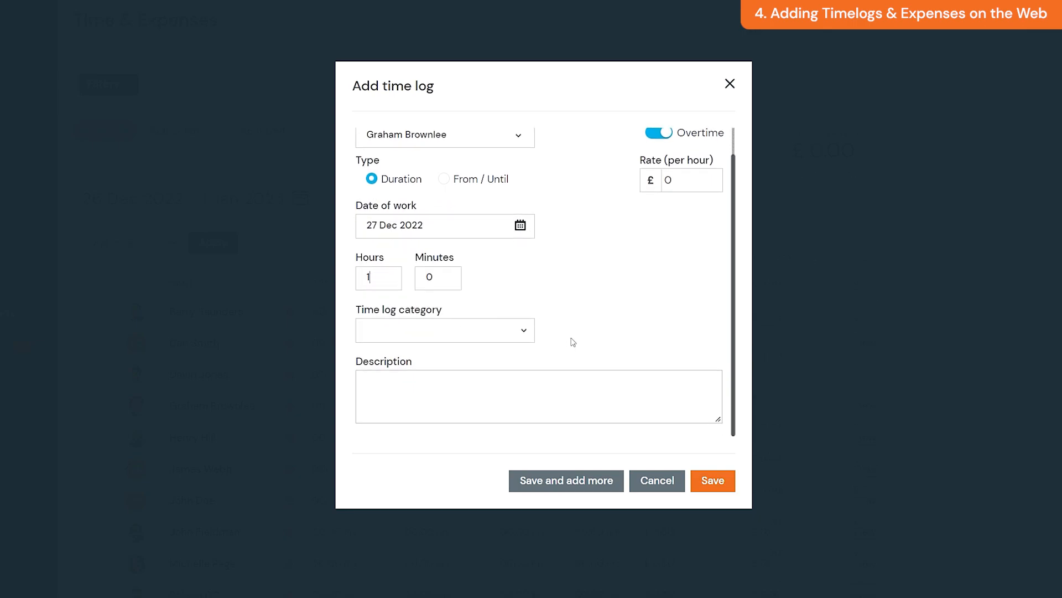
click(513, 330)
drag(530, 372, 498, 372)
click(475, 376)
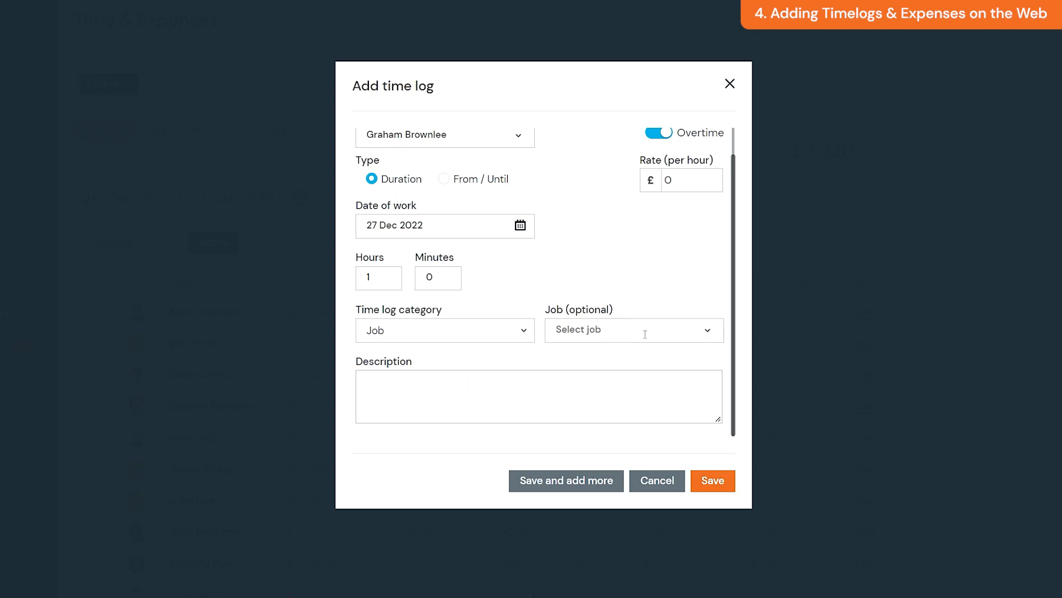
click(667, 329)
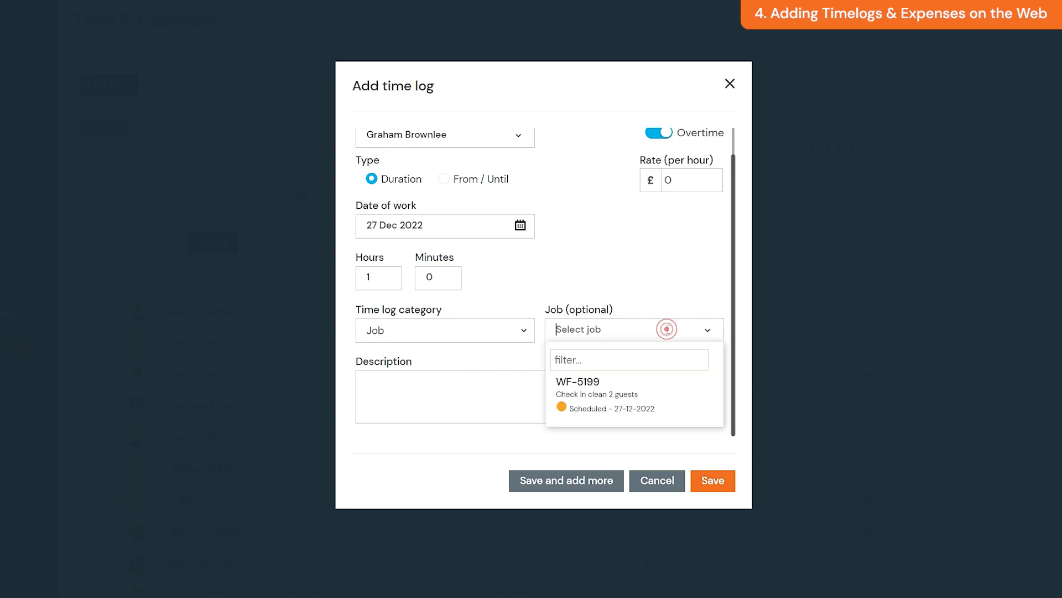
click(675, 394)
click(676, 393)
text(1 Hour Inspection.)
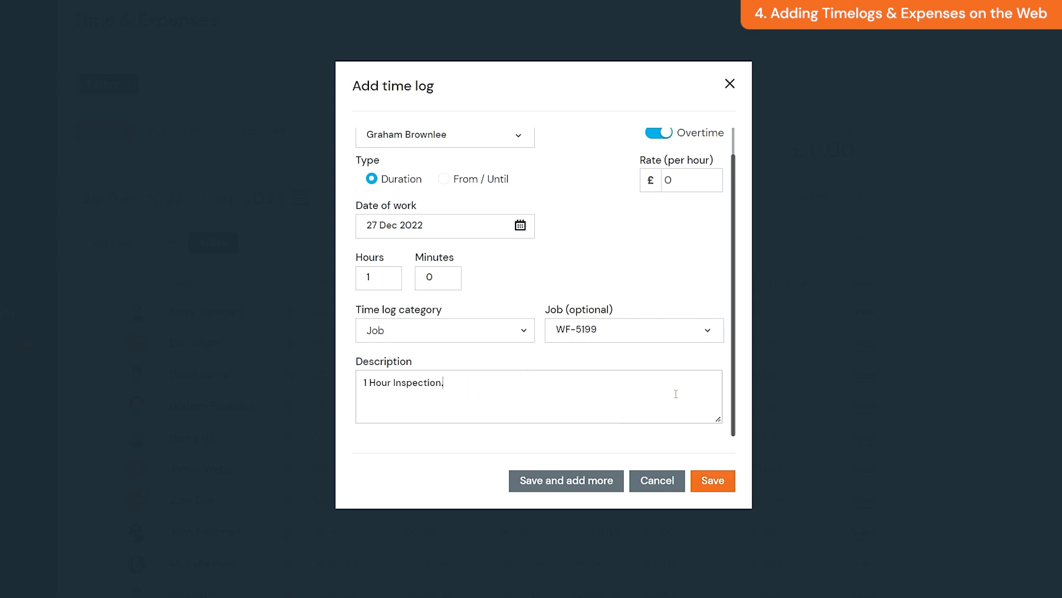
click(714, 480)
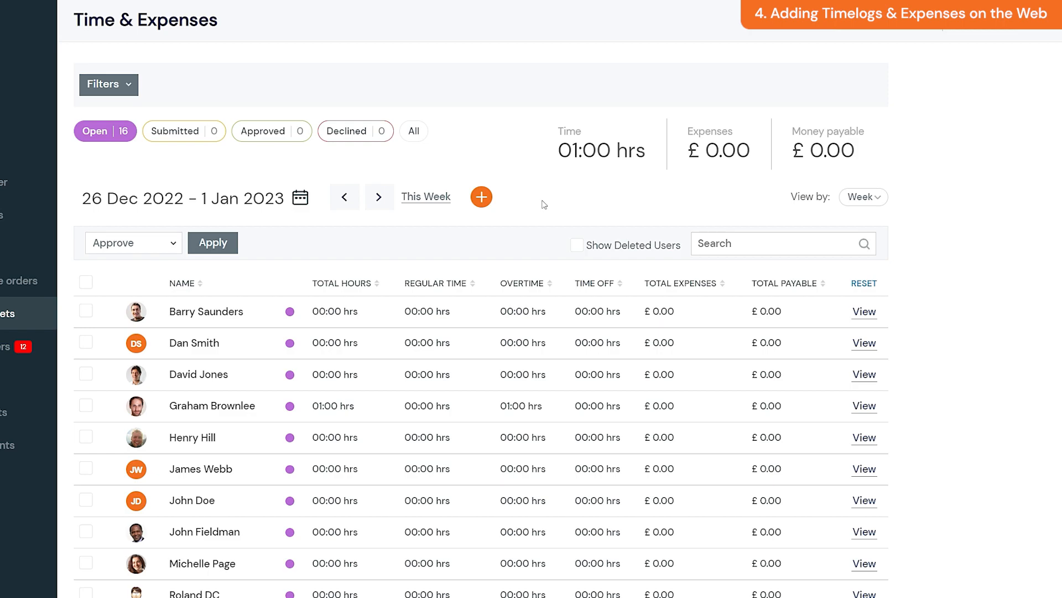
Step: Start a new expense for a different staff member named 'Fuel Expenses' with amount 8.79
click(482, 198)
click(498, 253)
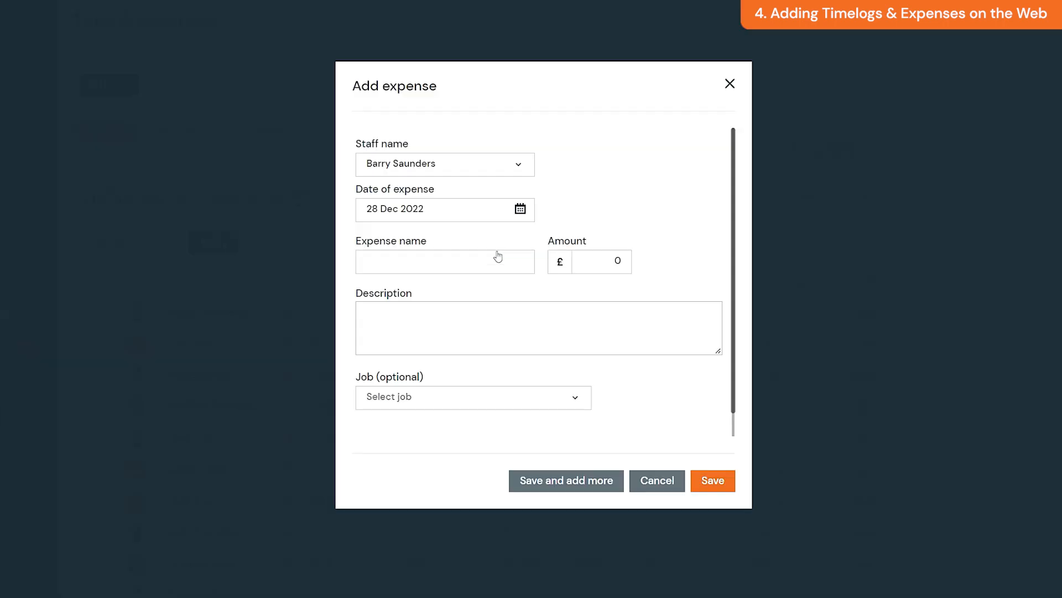
click(497, 169)
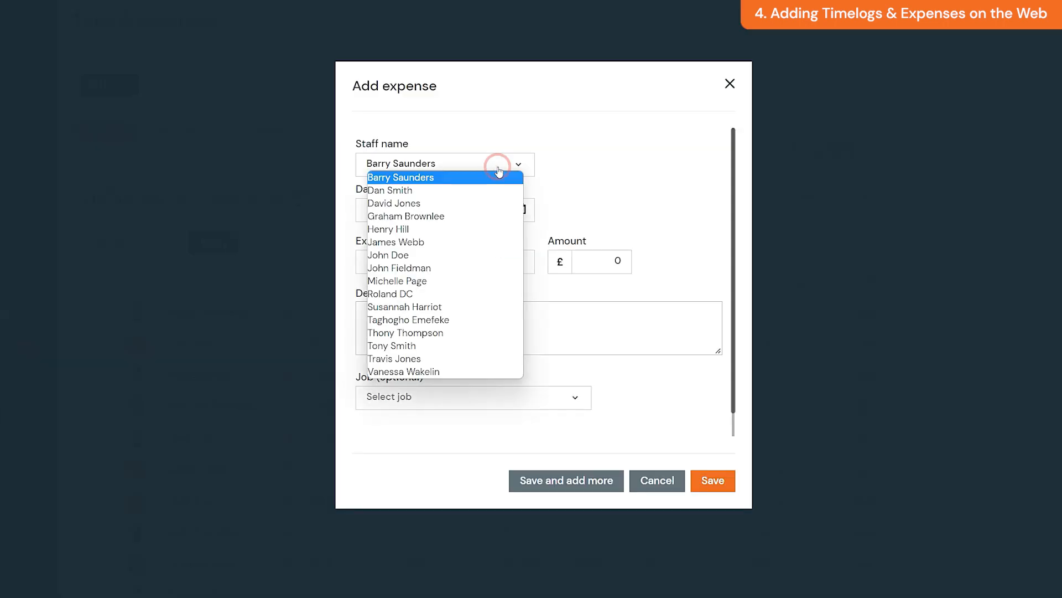
click(462, 215)
click(412, 327)
click(439, 265)
text(Fuel Expenses)
click(618, 271)
text(8.79)
Step: Describe it as 'Fuel expenses - Site visit.', link job WF-5199, attach a receipt photo, and save
click(582, 327)
text(Fuel expenses - Site visit.)
click(576, 397)
click(543, 410)
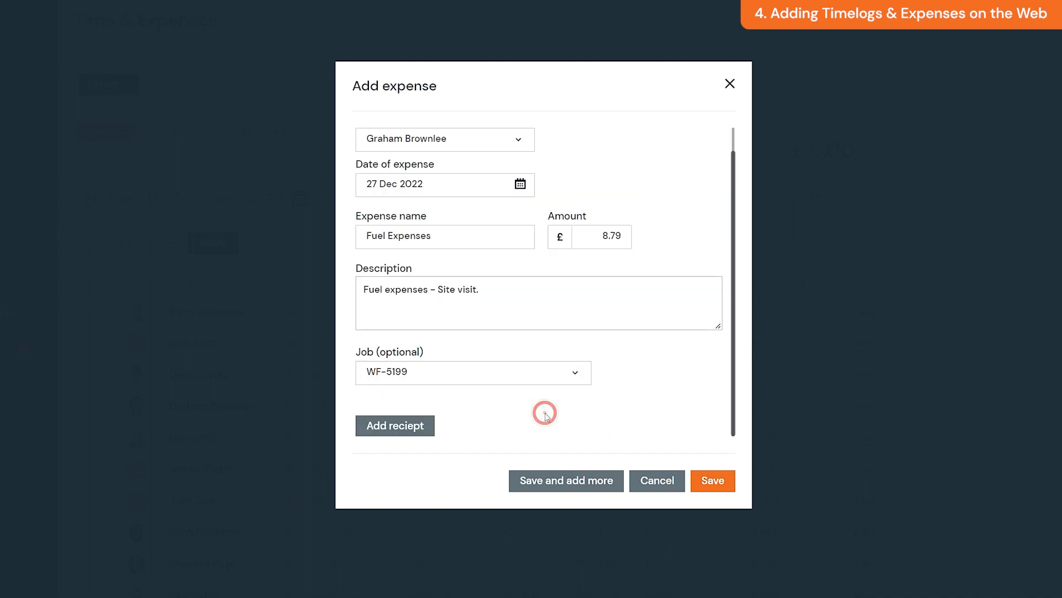
click(420, 433)
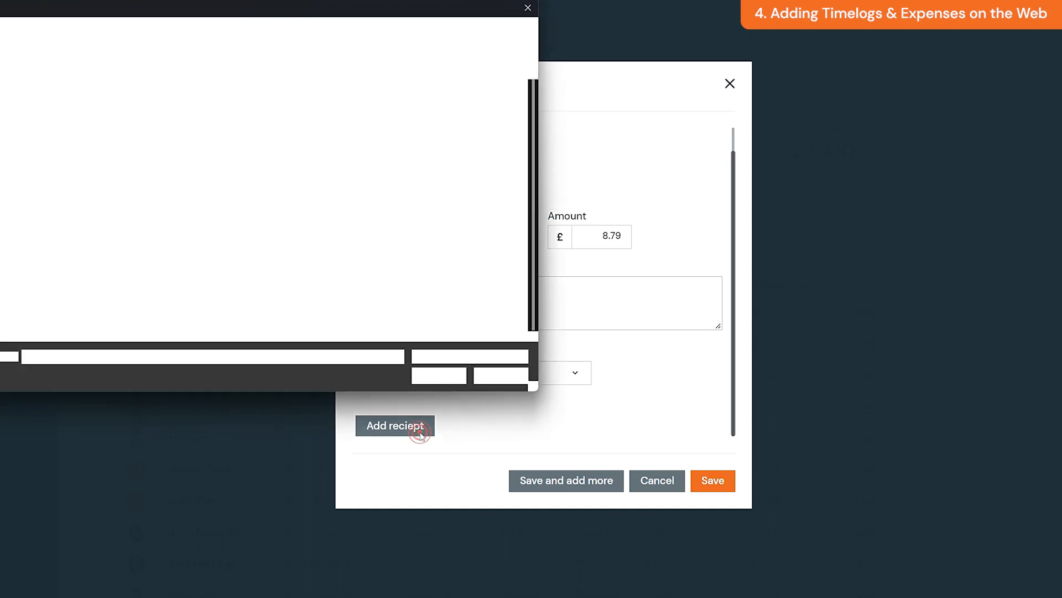
click(421, 374)
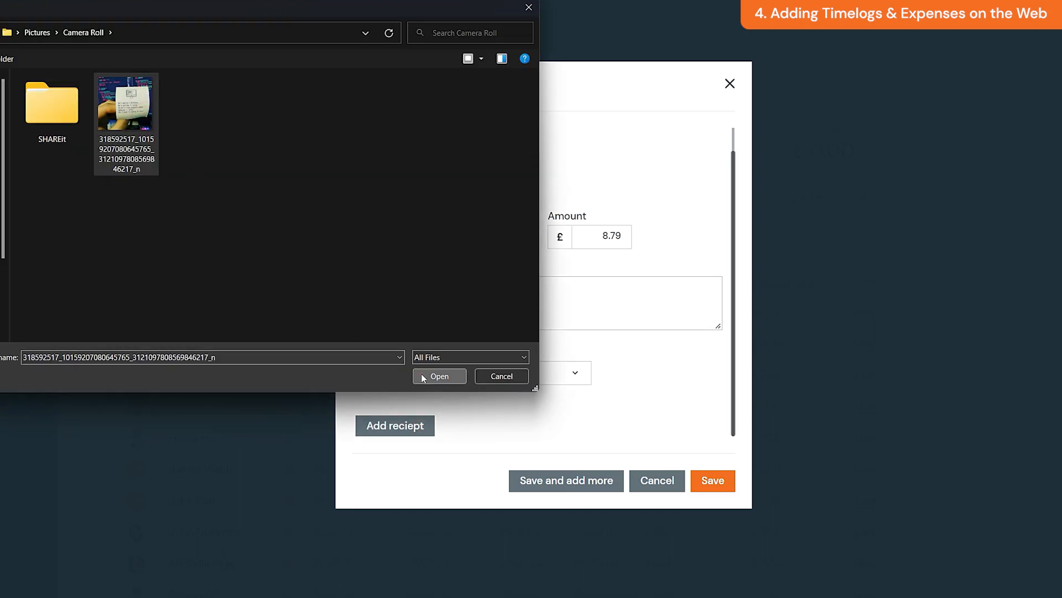
scroll(434, 389, down, 1)
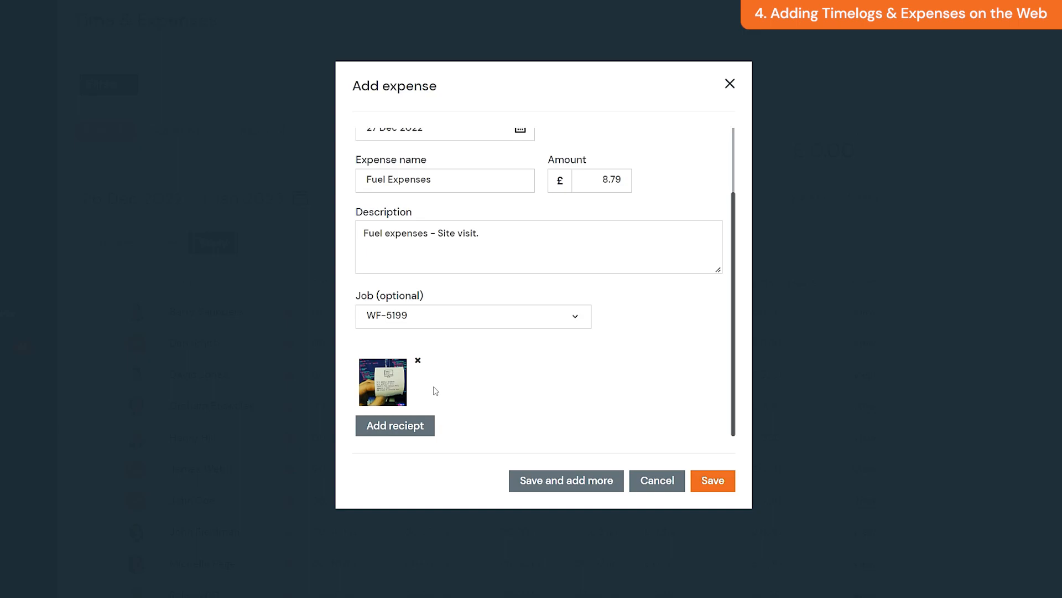
click(713, 481)
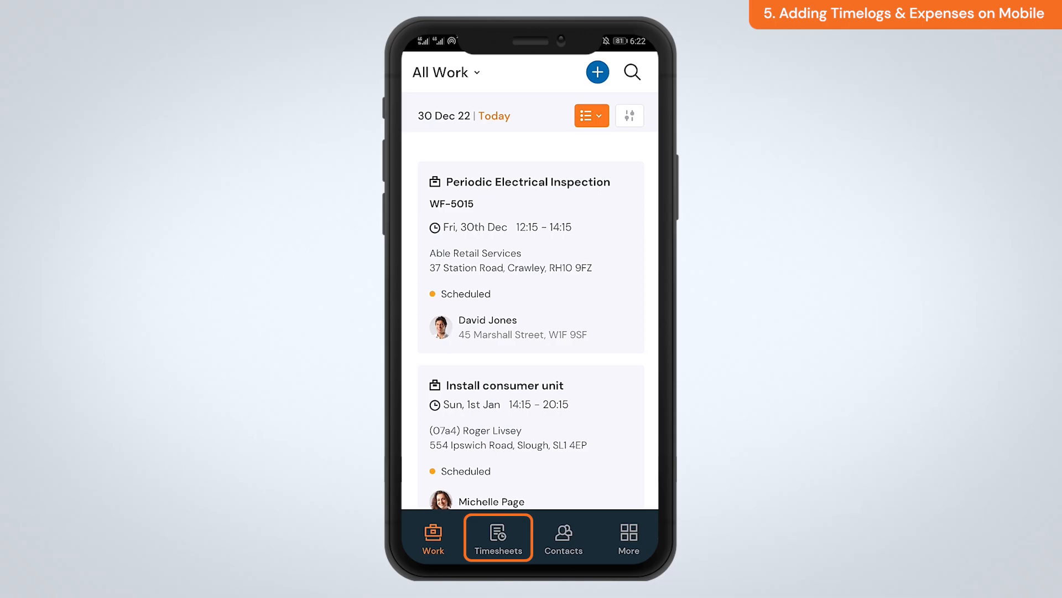
Step: Save a new 29 Dec time log from 05:00 to 07:05 in the mobile Timesheets
click(498, 538)
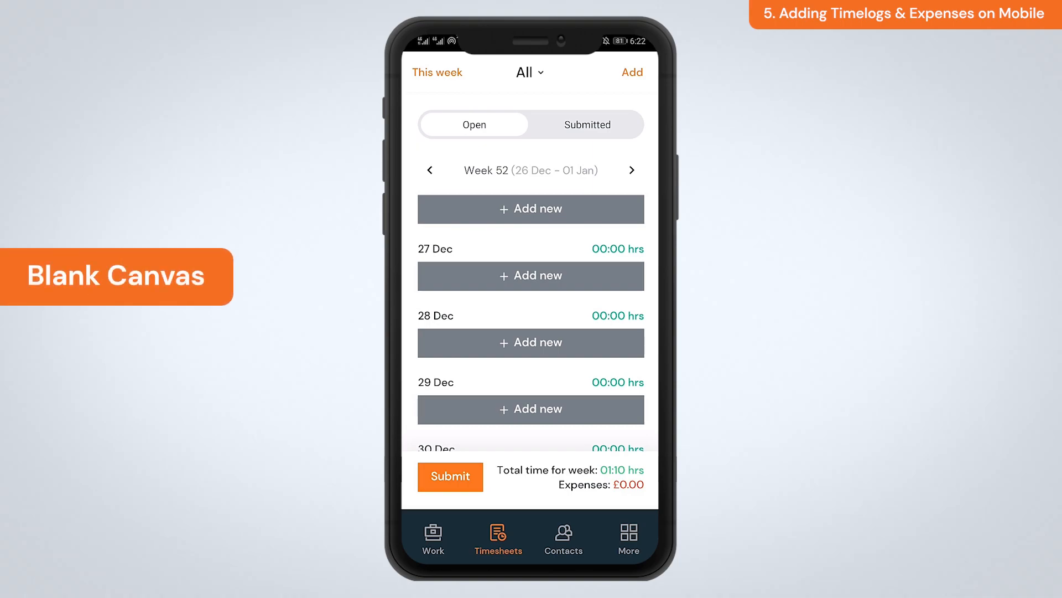
scroll(532, 321, down, 4)
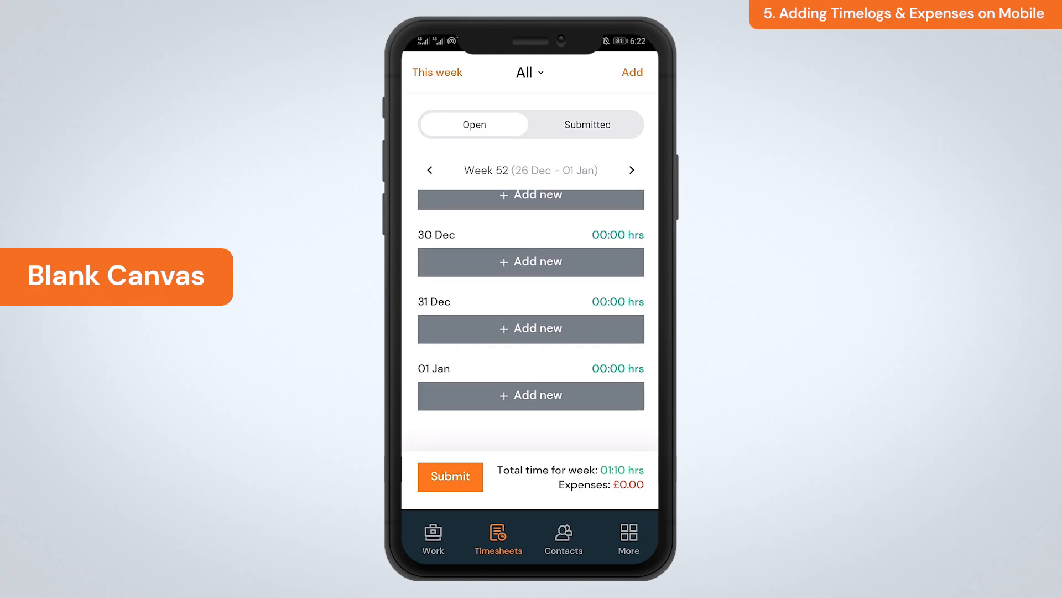
scroll(531, 321, up, 2)
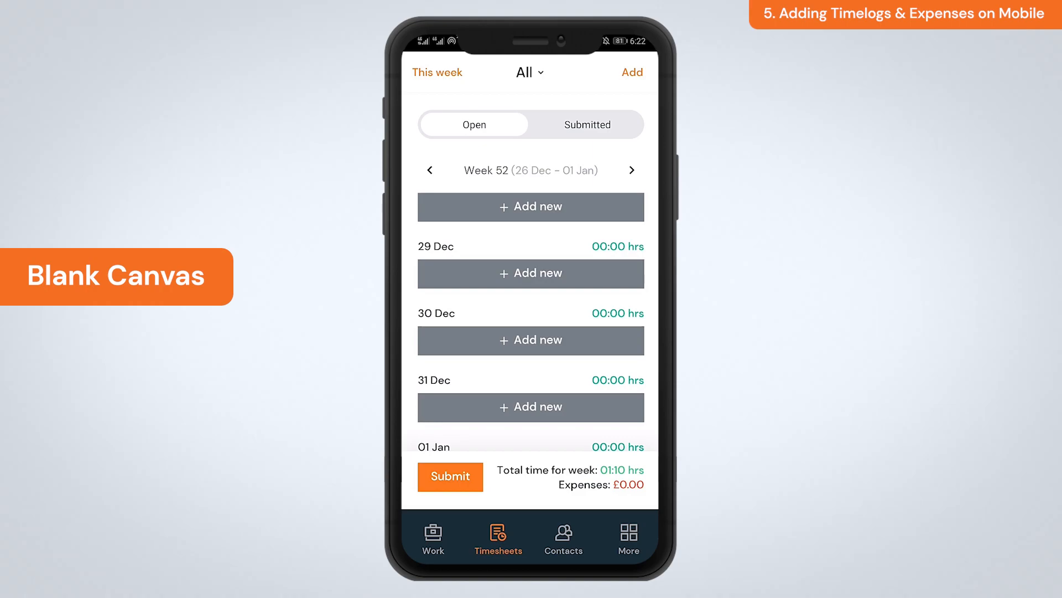
click(550, 274)
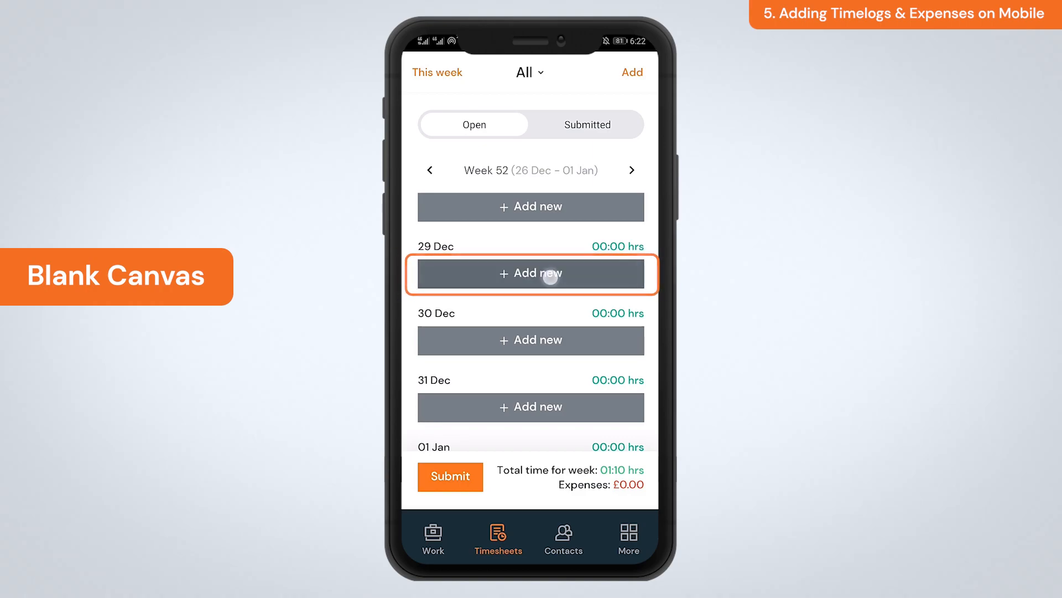
click(454, 454)
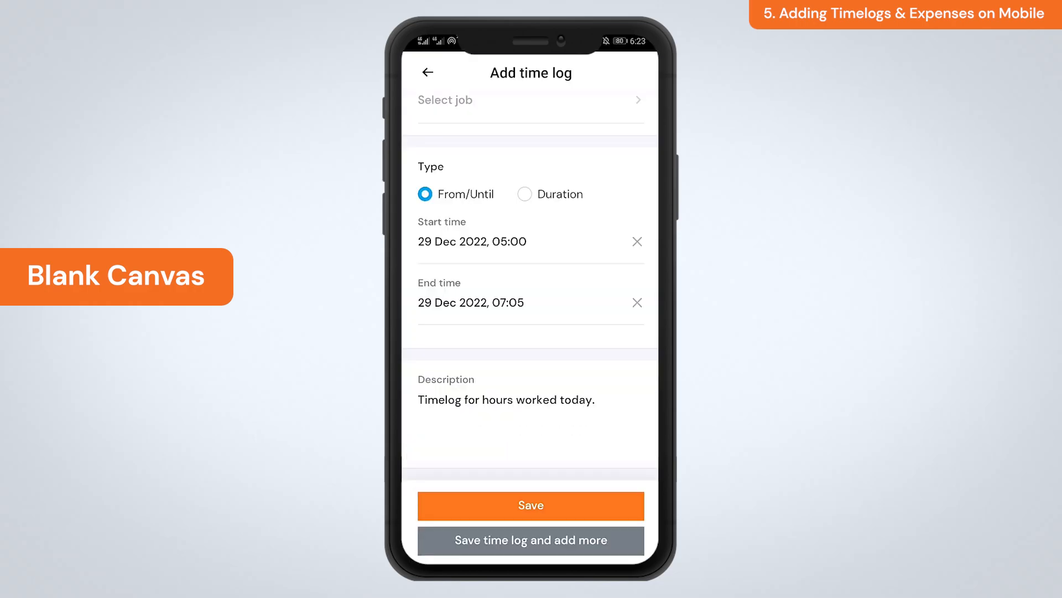
click(483, 508)
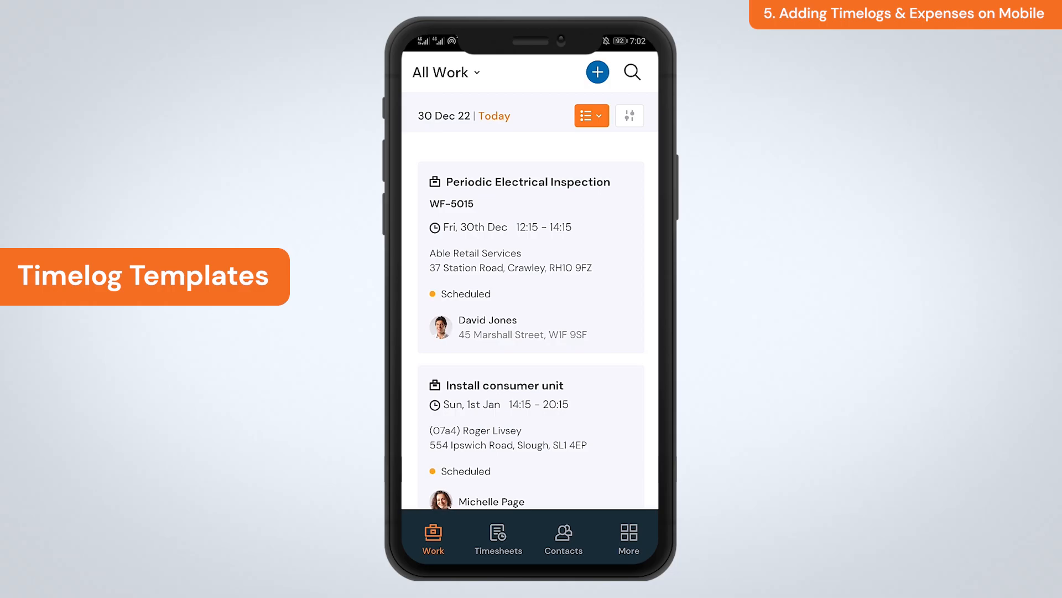
Step: Fill the 27 Dec Travel template entry with 01:35 and save it
click(498, 537)
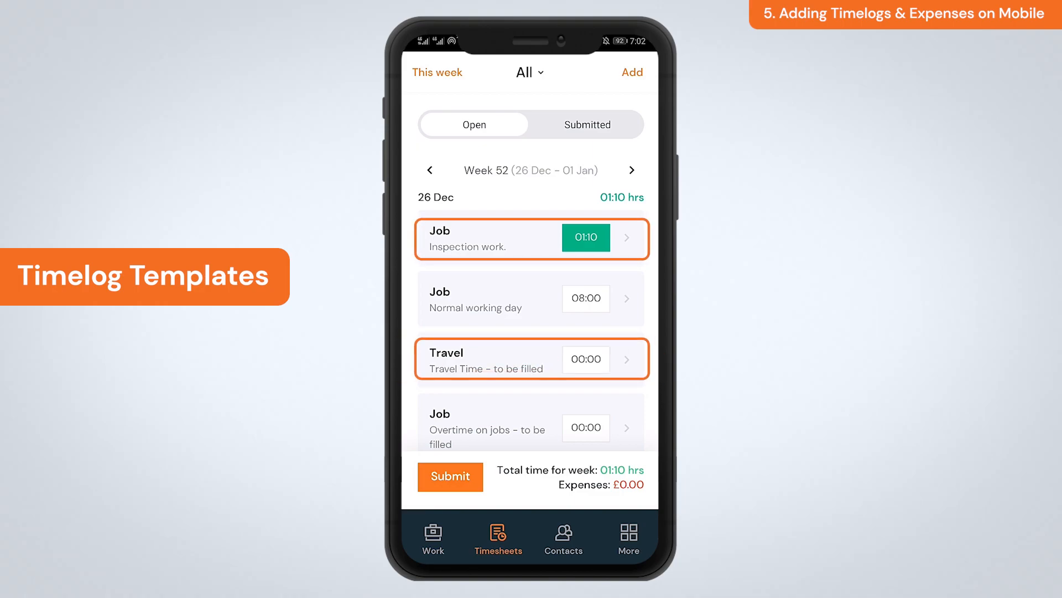
drag(603, 419, 606, 266)
drag(603, 397, 608, 341)
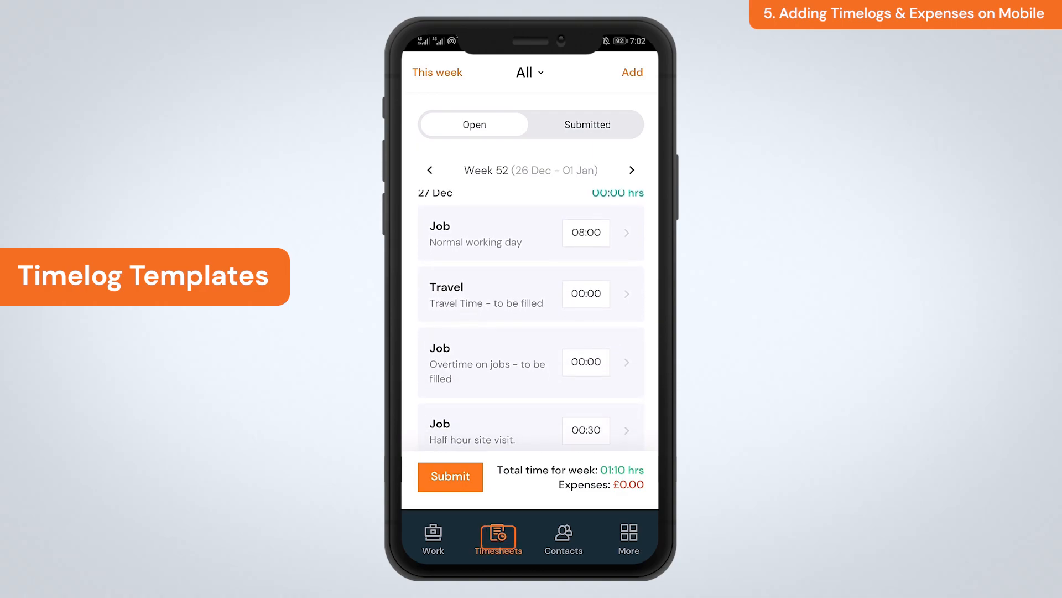
click(498, 302)
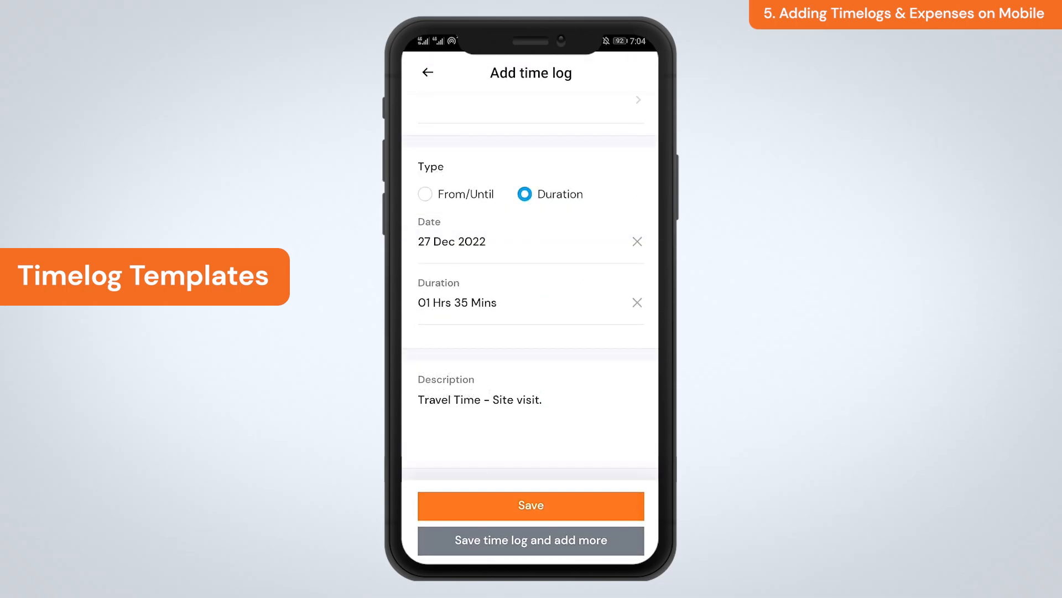
click(531, 506)
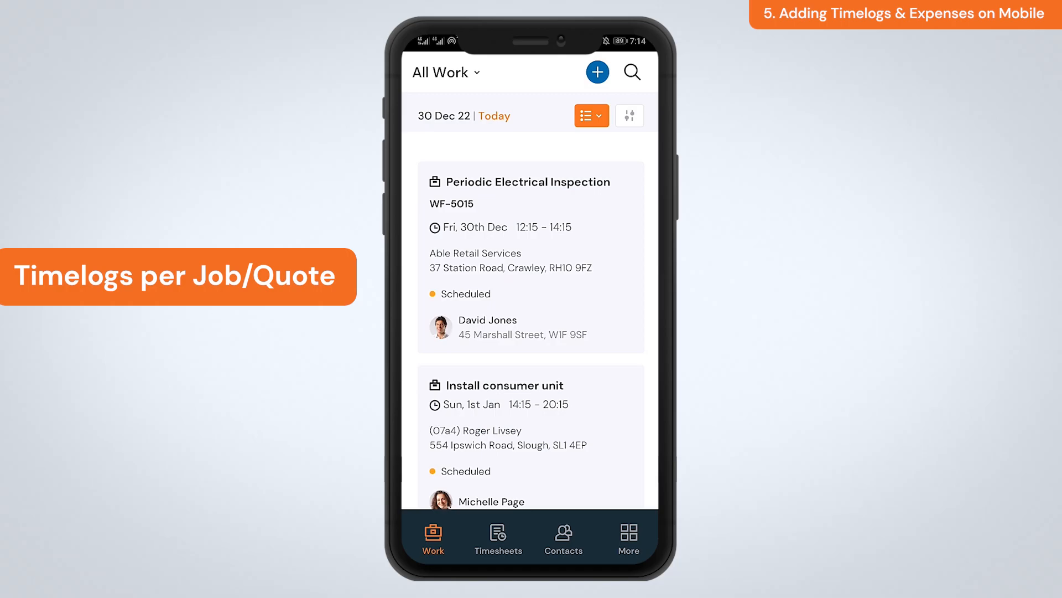
Step: Enter a 01-hour duration on the WF-5192 row for 20 Dec and save
click(498, 536)
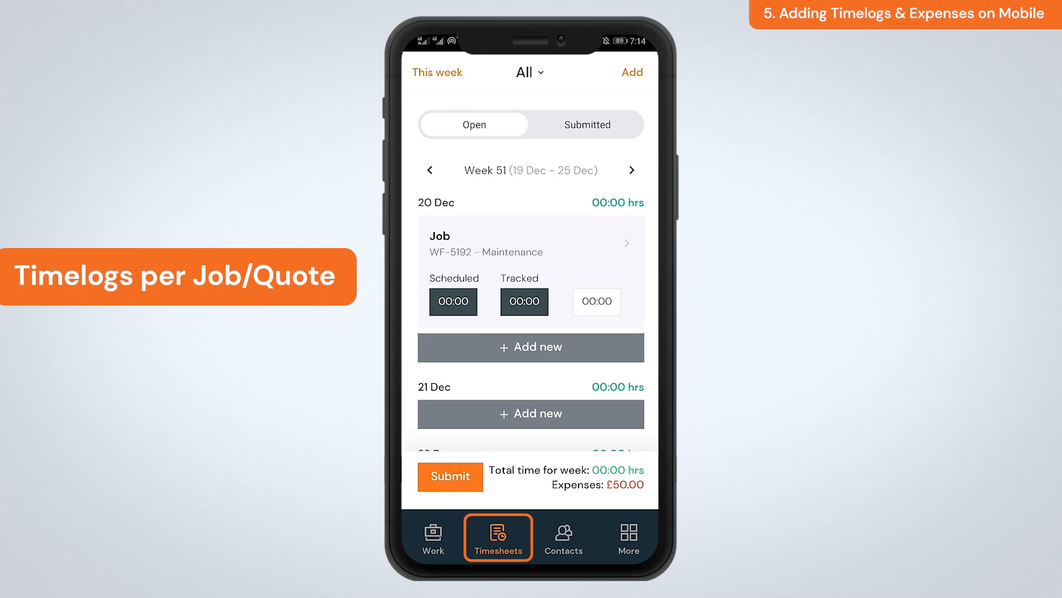
click(532, 347)
click(443, 399)
drag(519, 355, 519, 334)
click(604, 400)
click(546, 506)
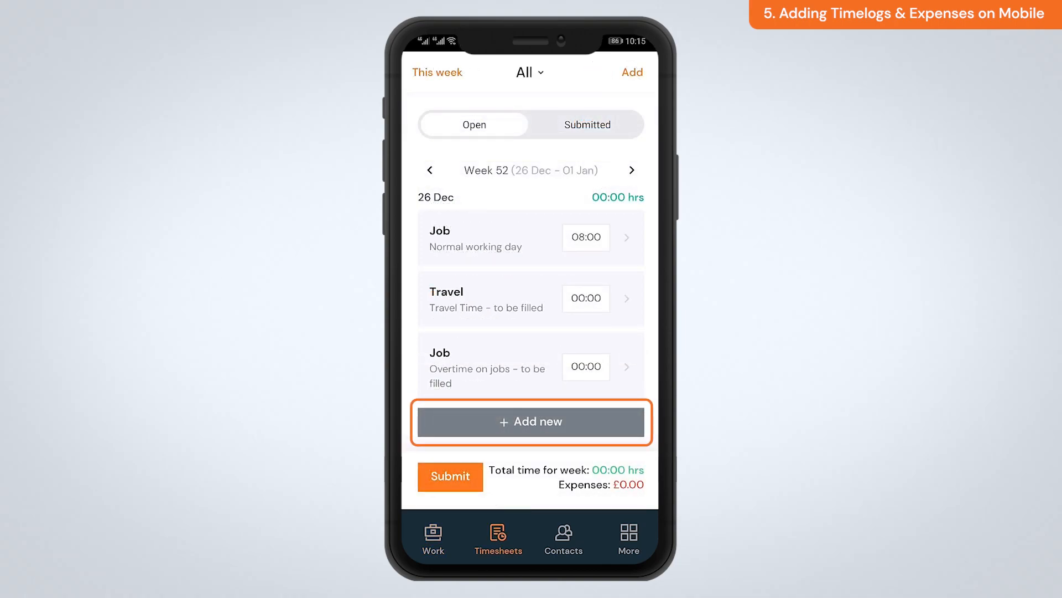
Step: Start a new expense dated 27 Dec 2022 with amount 8.99
click(531, 422)
click(505, 527)
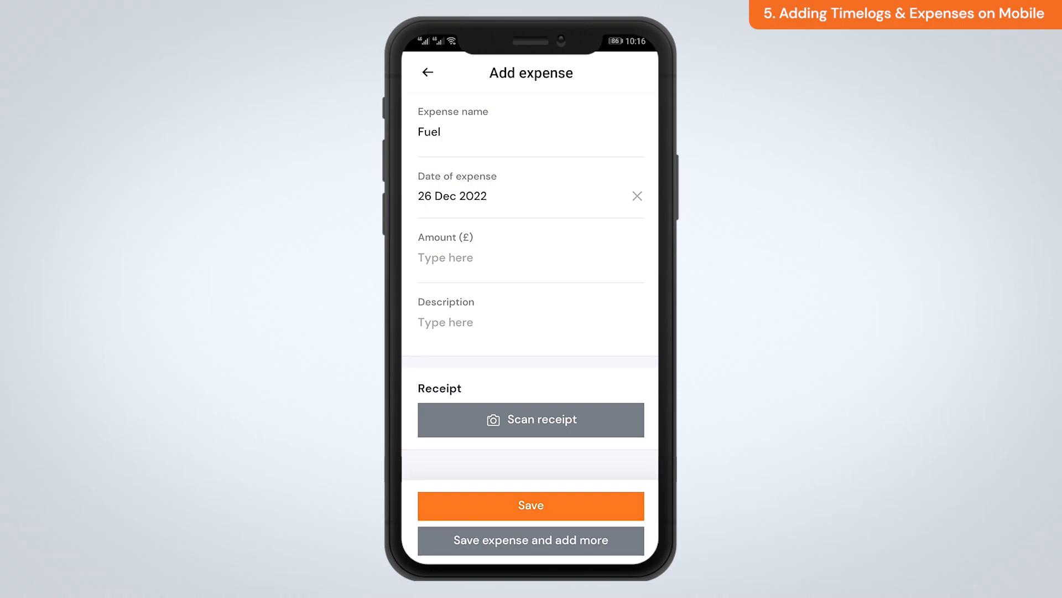
click(449, 193)
drag(449, 304, 442, 276)
click(607, 396)
click(446, 258)
text(8.99)
click(627, 546)
Step: Describe it as 'Fuel fillup.', attach a camera photo of the receipt, and save
click(441, 320)
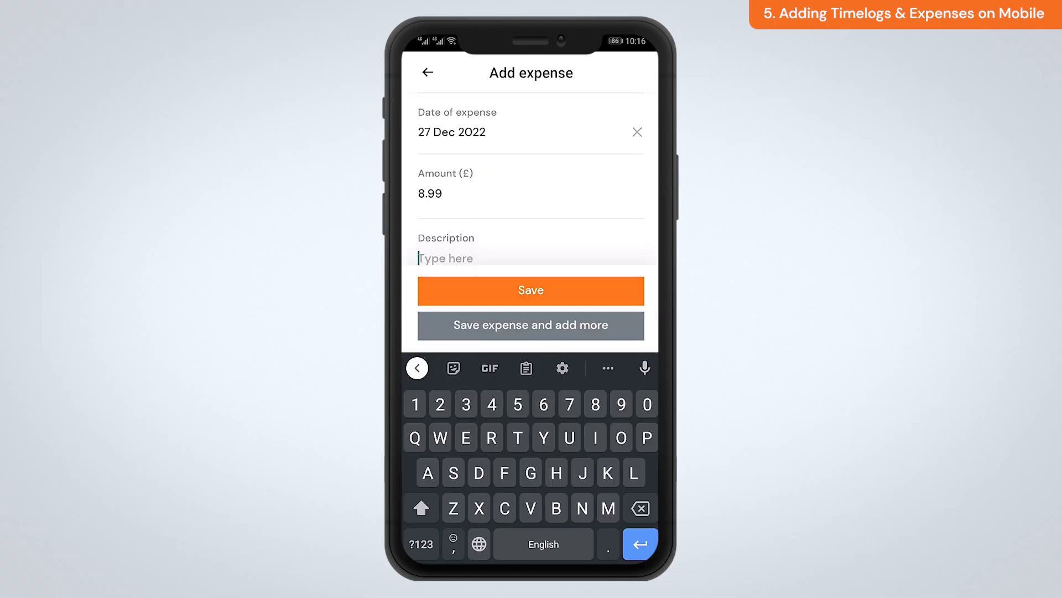
text(Fuel fillup.)
key(Return)
click(528, 427)
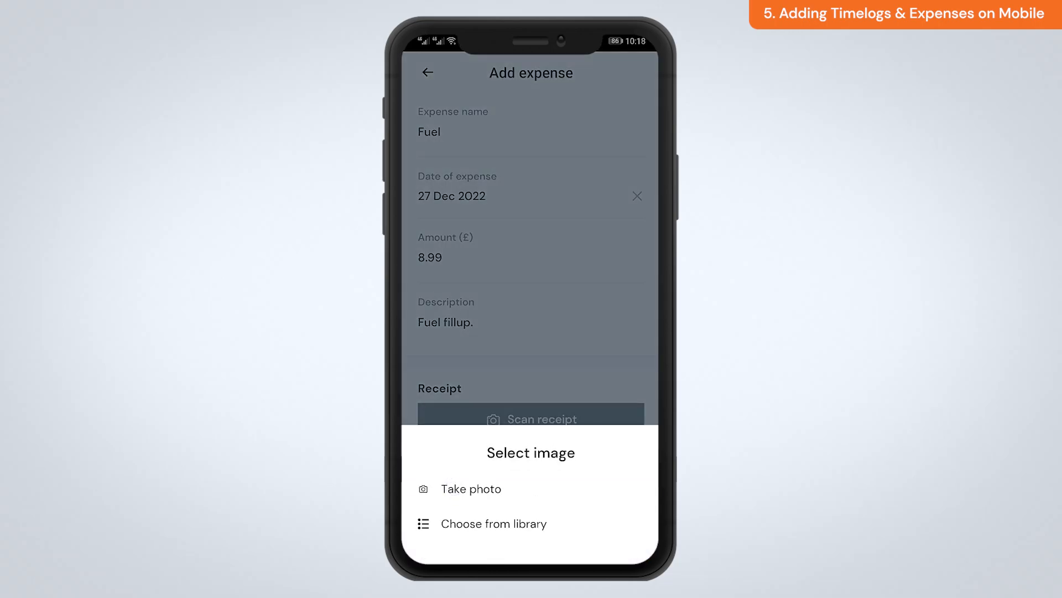
click(470, 489)
click(532, 528)
click(640, 68)
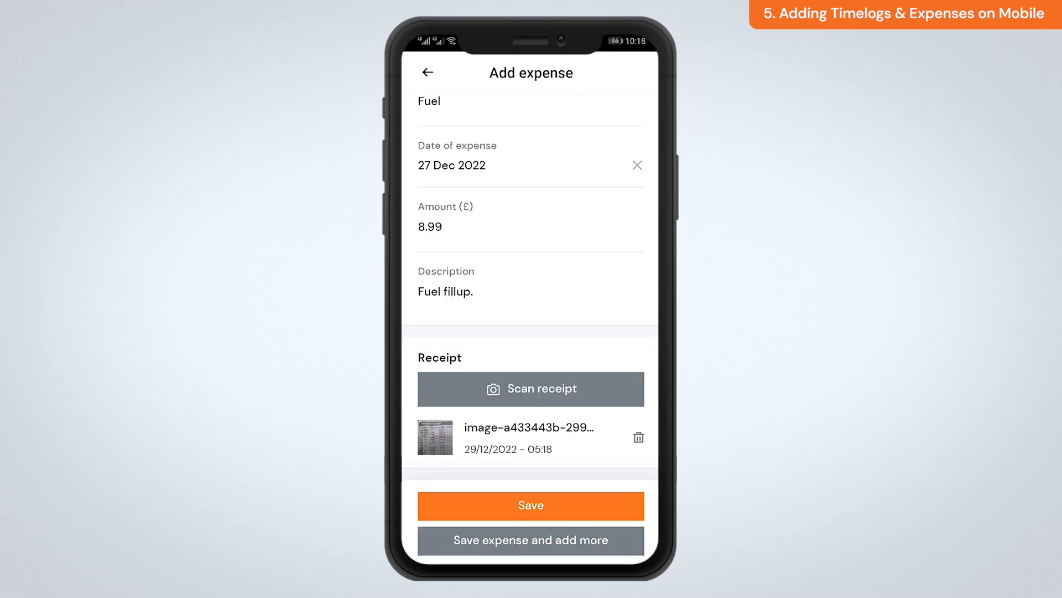
click(566, 509)
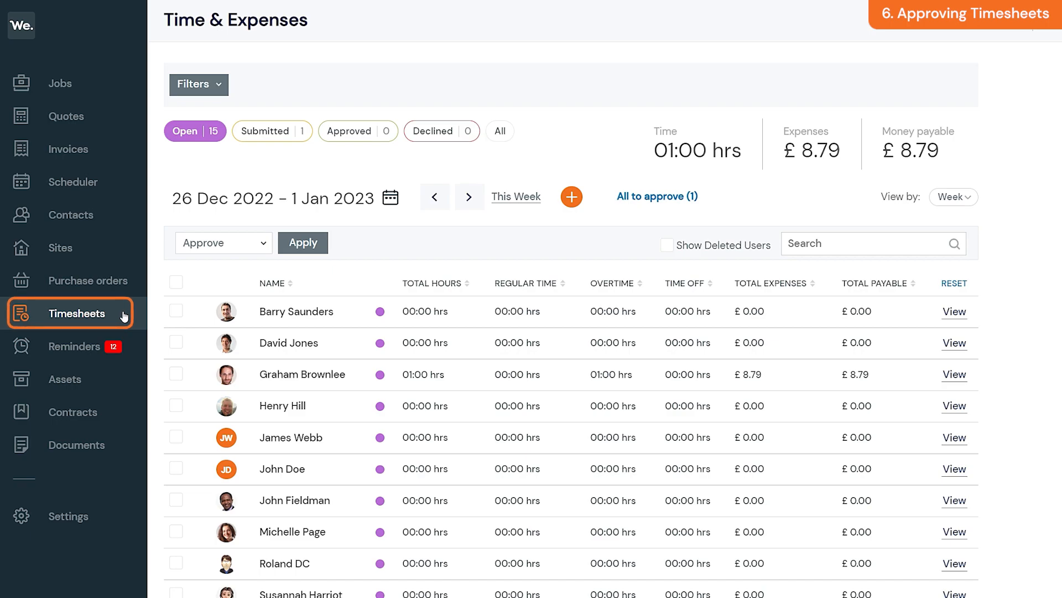
Step: Approve the submitted 19–25 Dec 2022 timesheet (05:00 hrs, £108.99) from its detail view
click(277, 135)
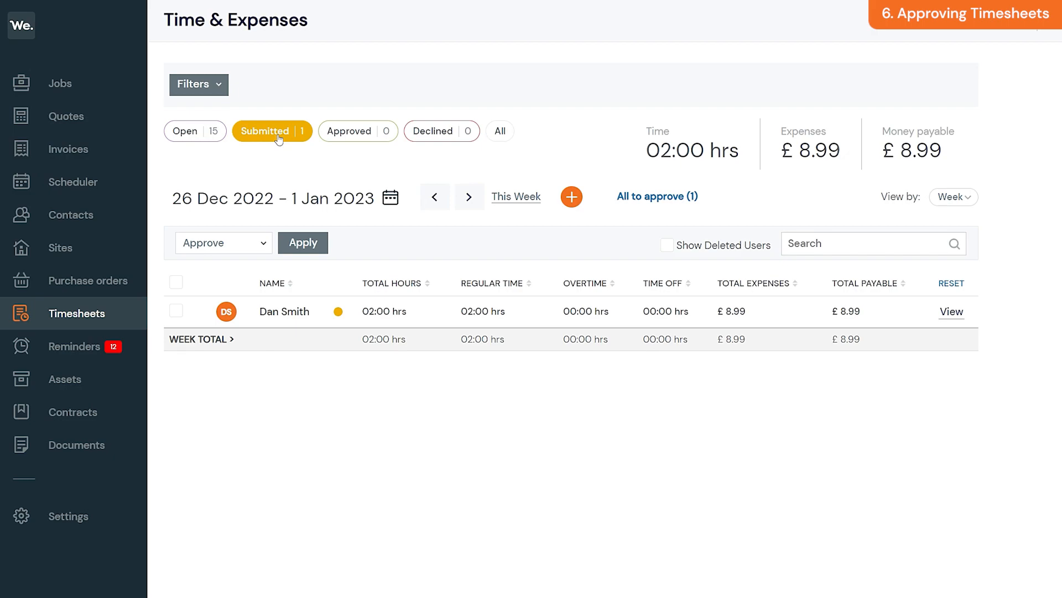
click(440, 202)
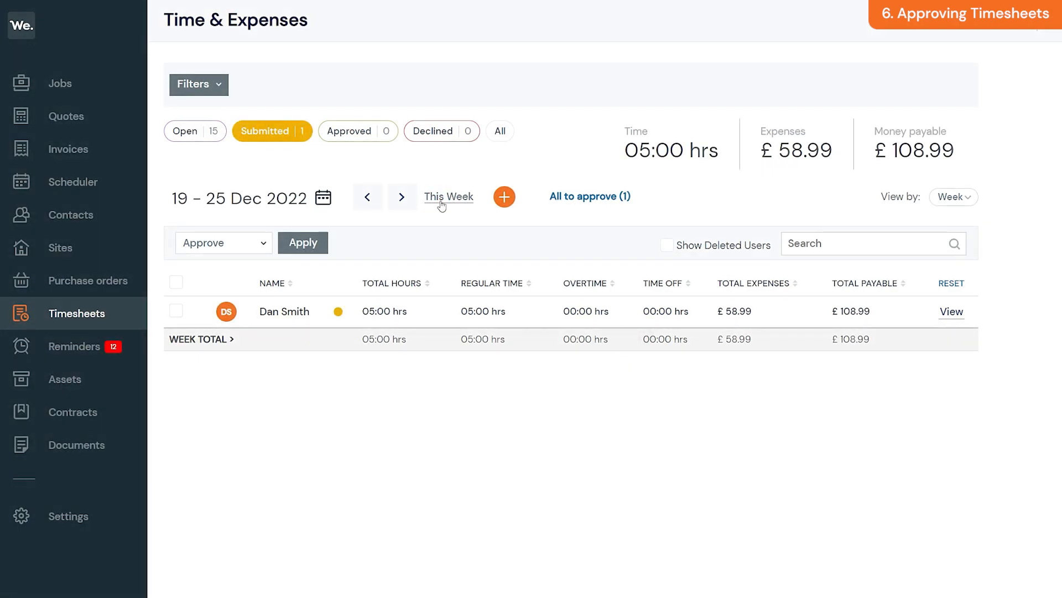
click(951, 311)
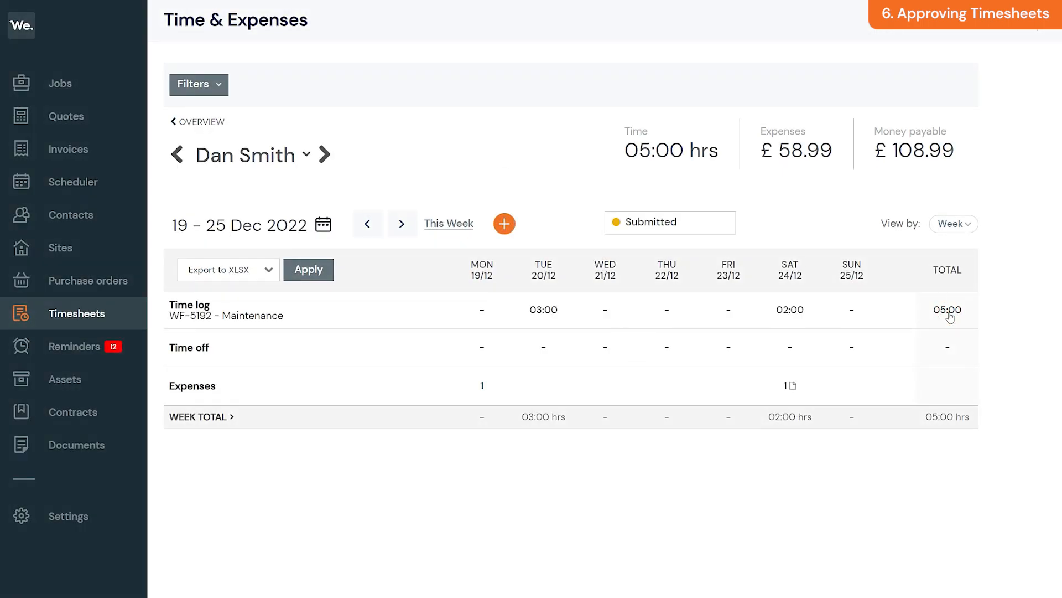
click(651, 222)
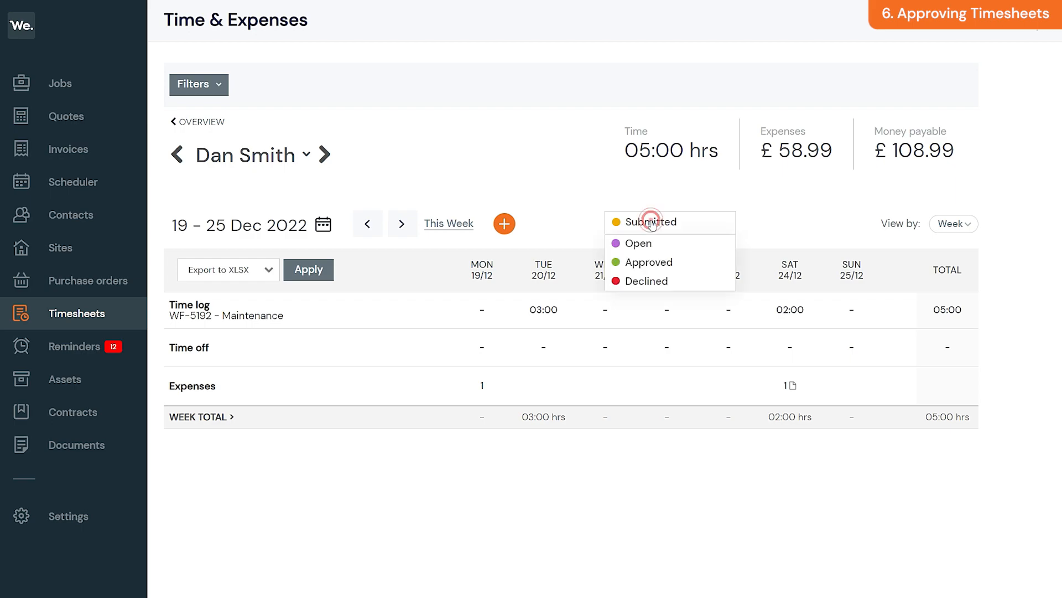
click(704, 262)
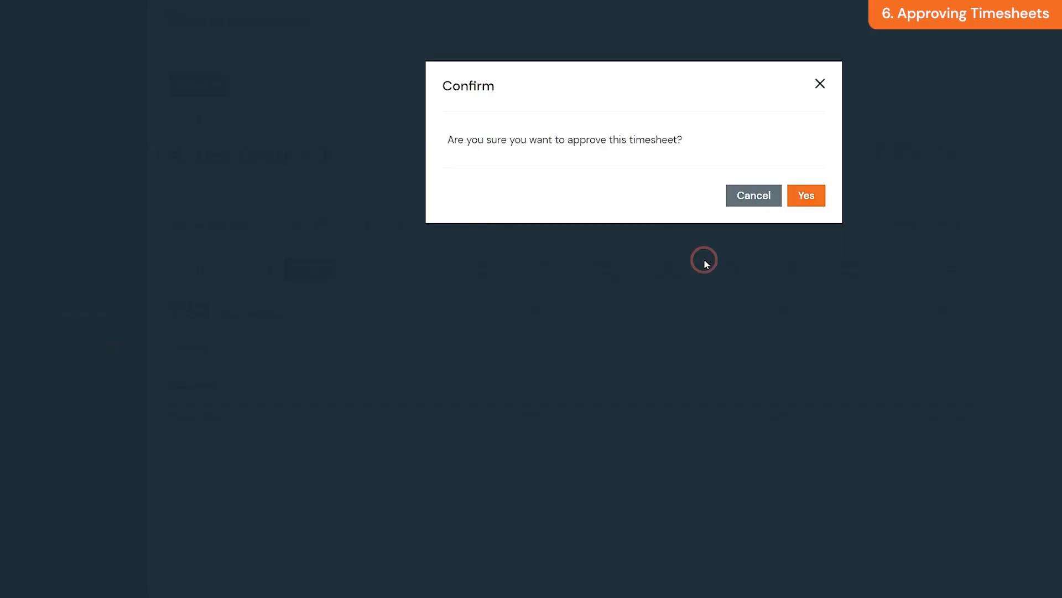
click(806, 199)
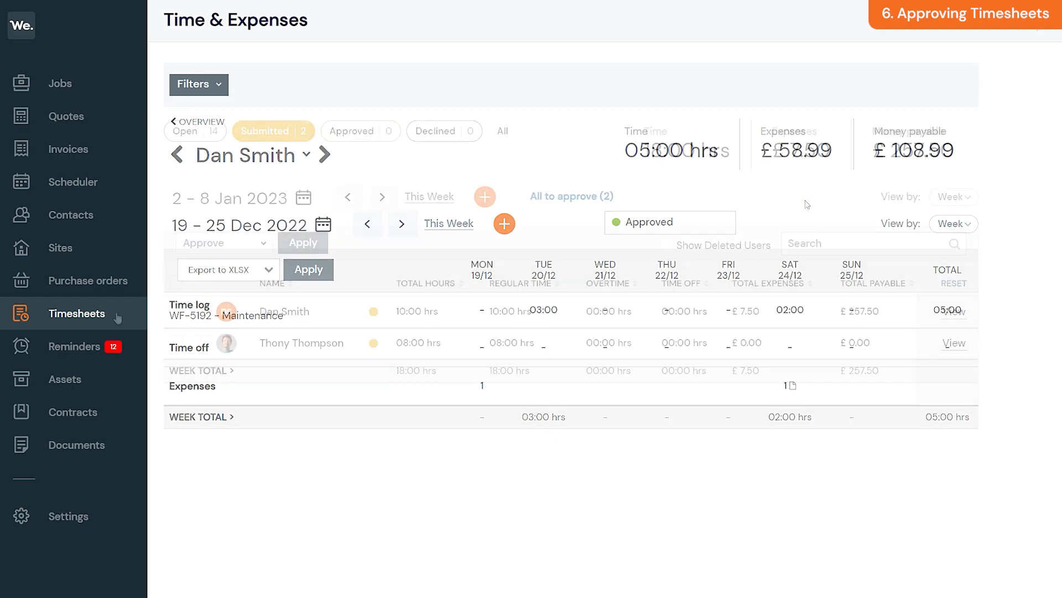
Step: Bulk-approve both submitted 2–8 Jan 2023 timesheets, totalling 18:00 hrs and £257.50
click(117, 317)
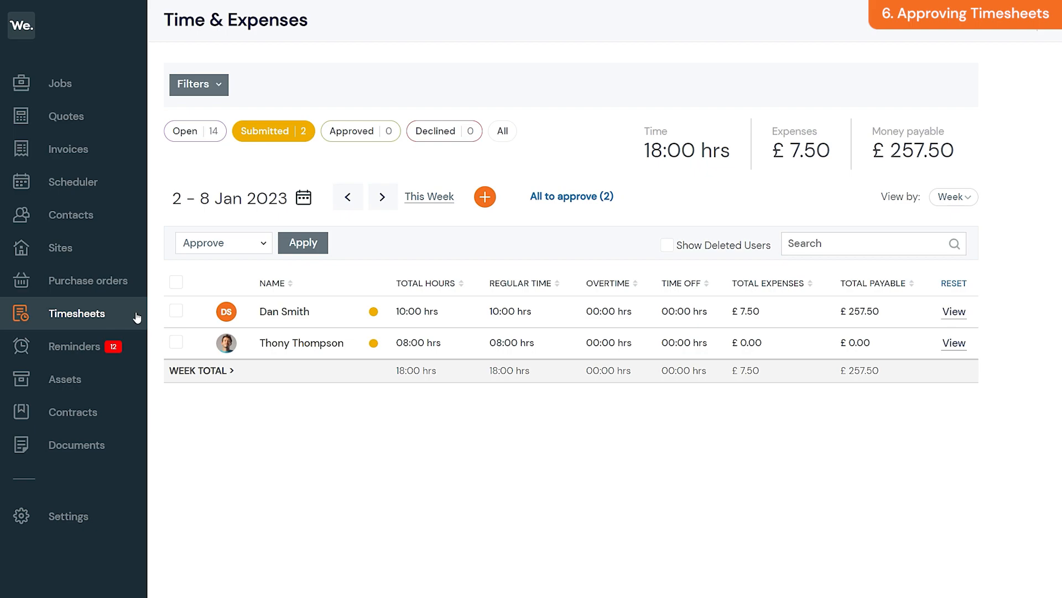
click(176, 311)
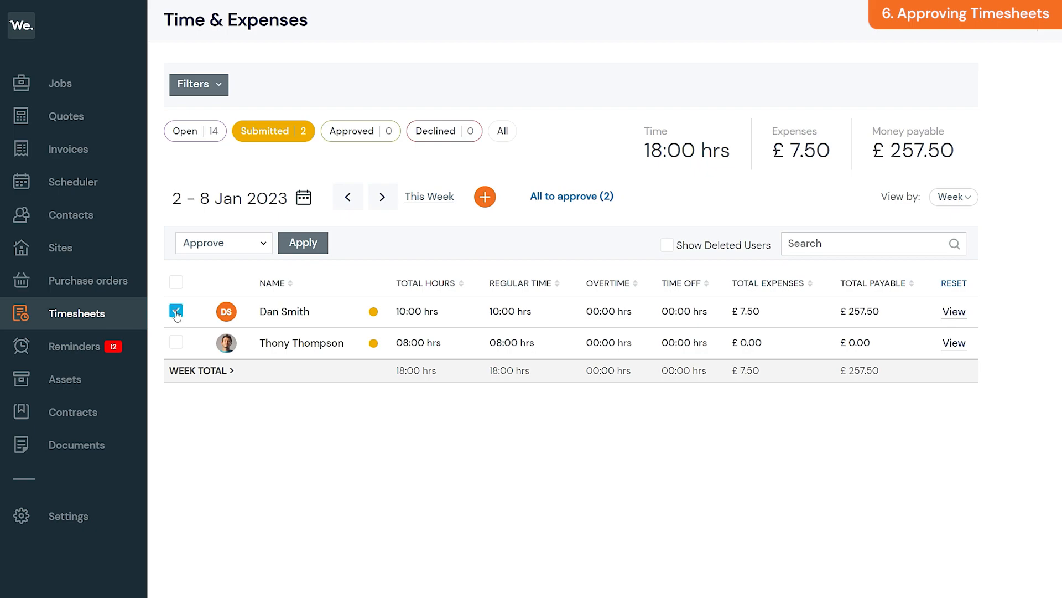
click(176, 343)
click(259, 245)
click(262, 248)
click(298, 249)
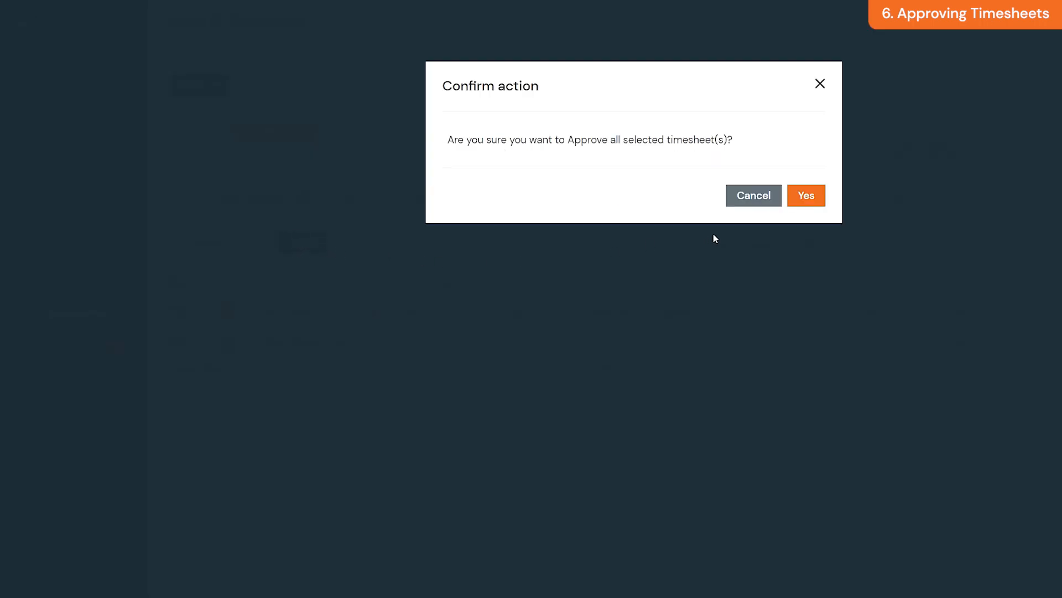
click(806, 197)
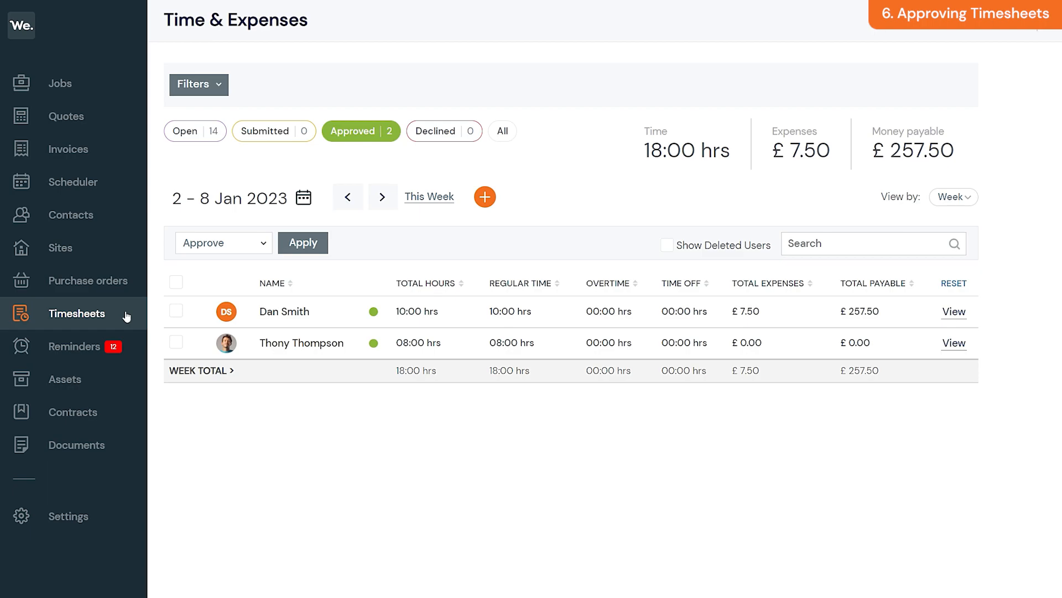